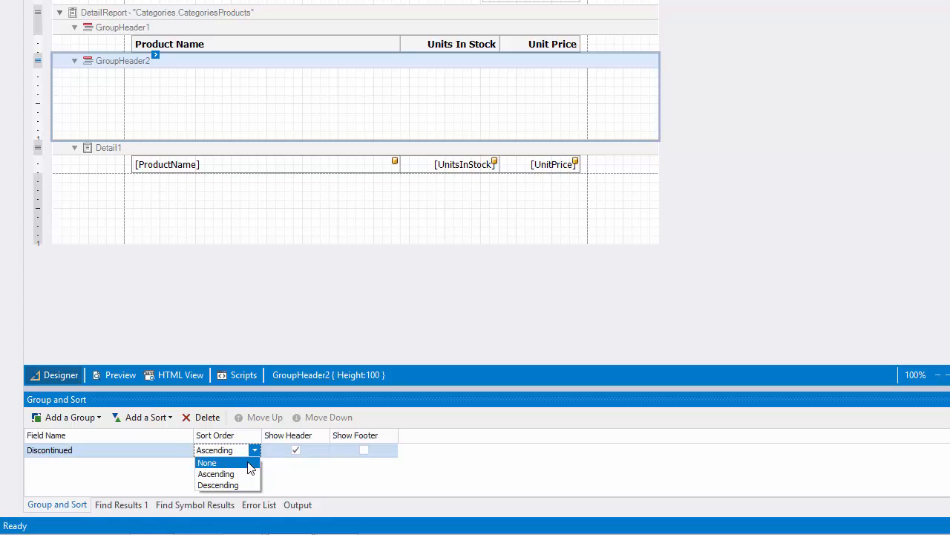
Step: Sort the Discontinued group in descending order and show its group footer
left_click(253, 486)
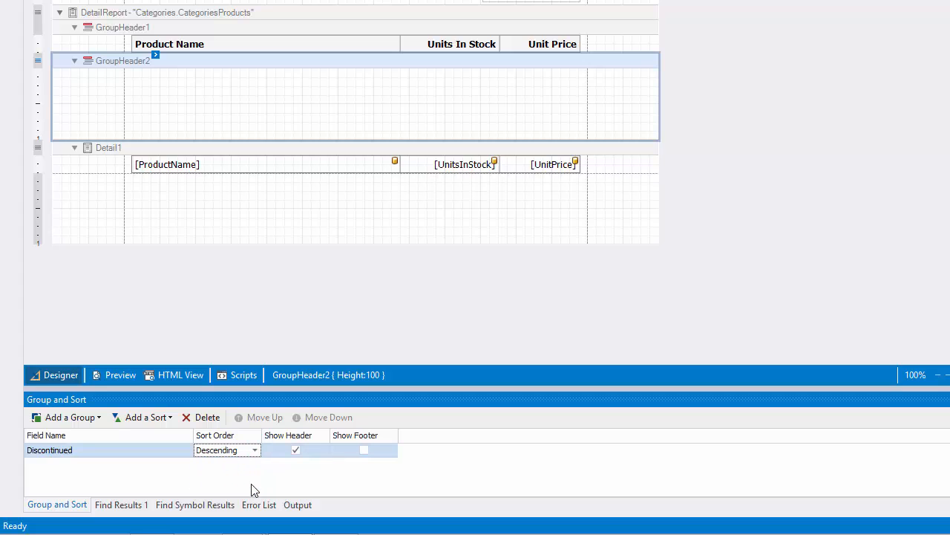
left_click(364, 450)
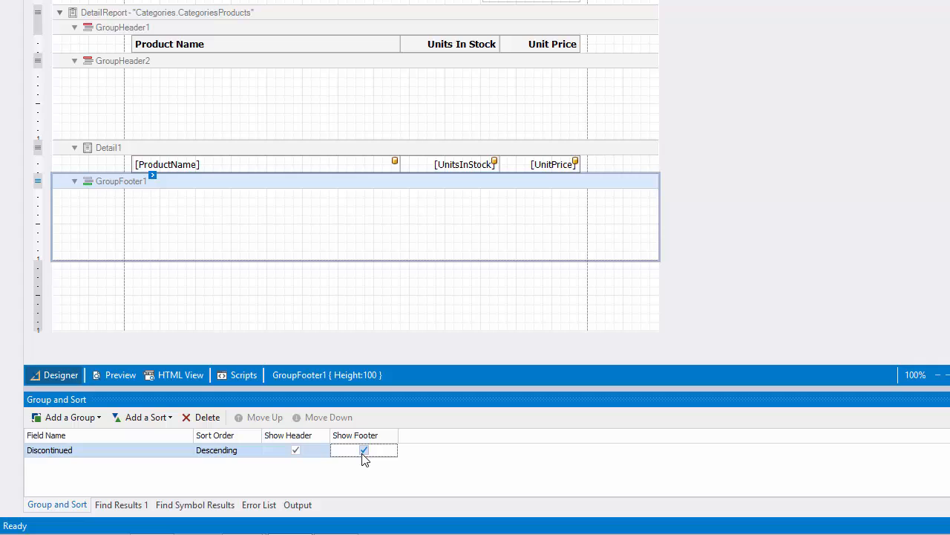
Step: Reorder the DetailReport bands so that GroupHeader2 sits above GroupHeader1
left_click(294, 102)
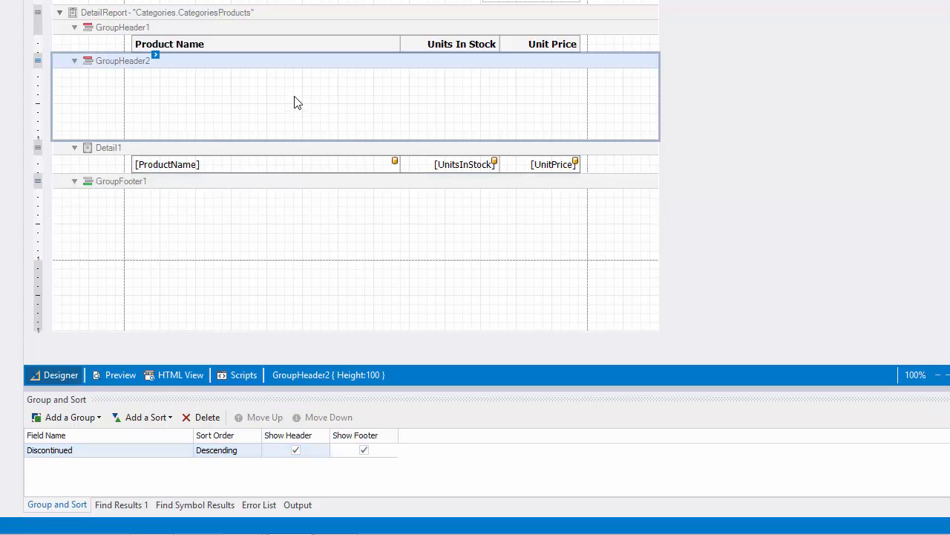
left_click(305, 33)
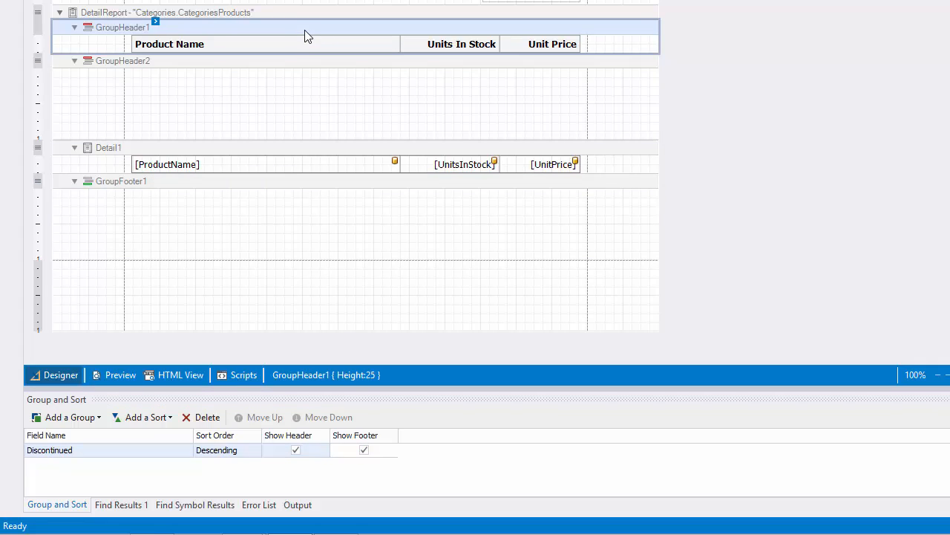
left_click(308, 15)
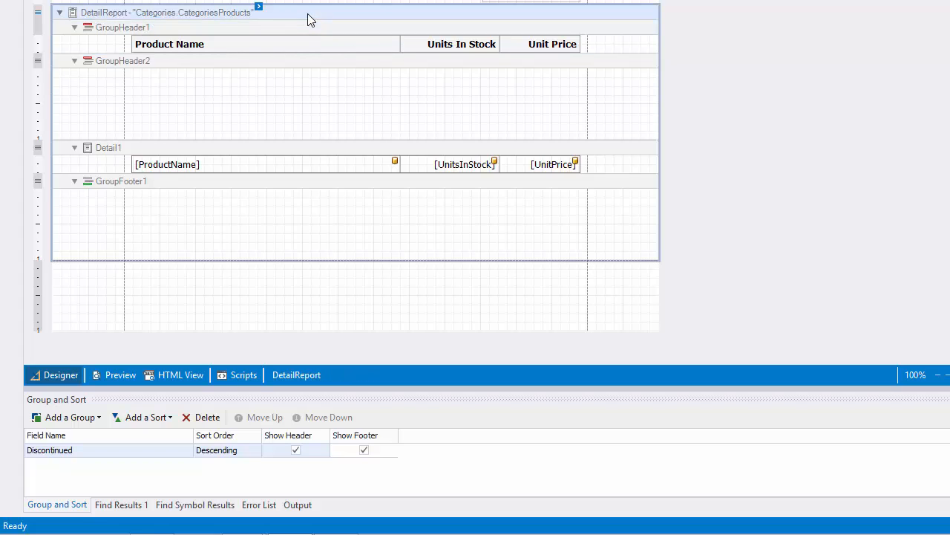
left_click(259, 7)
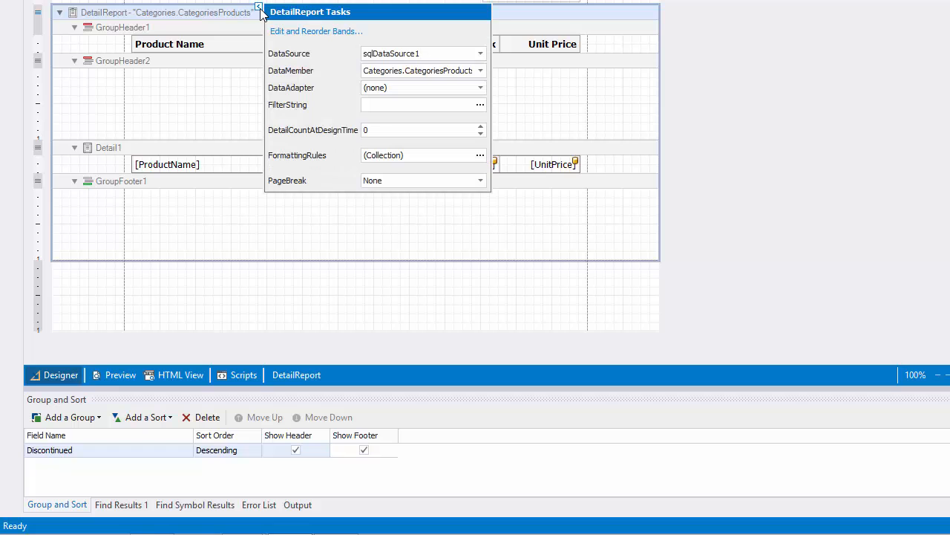
left_click(314, 35)
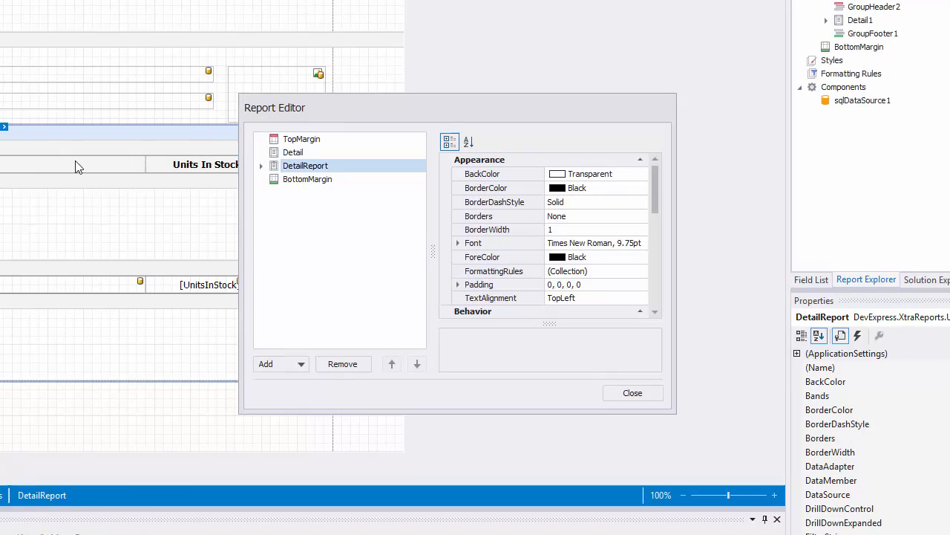
left_click(274, 161)
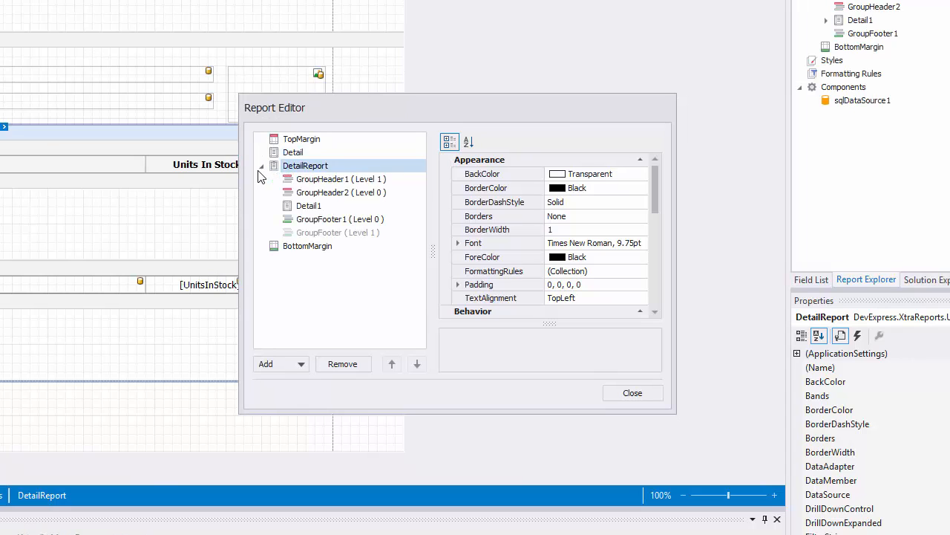
left_click(399, 194)
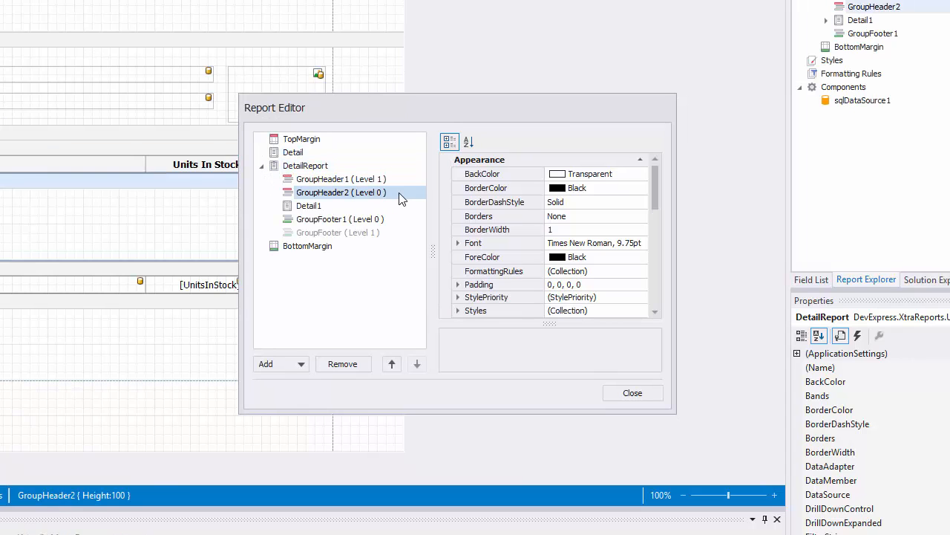
left_click(392, 364)
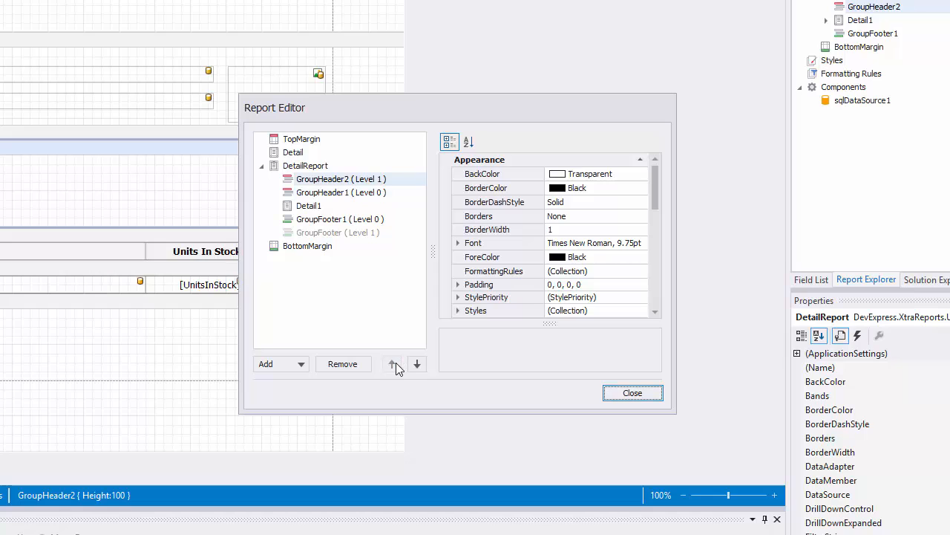
left_click(656, 398)
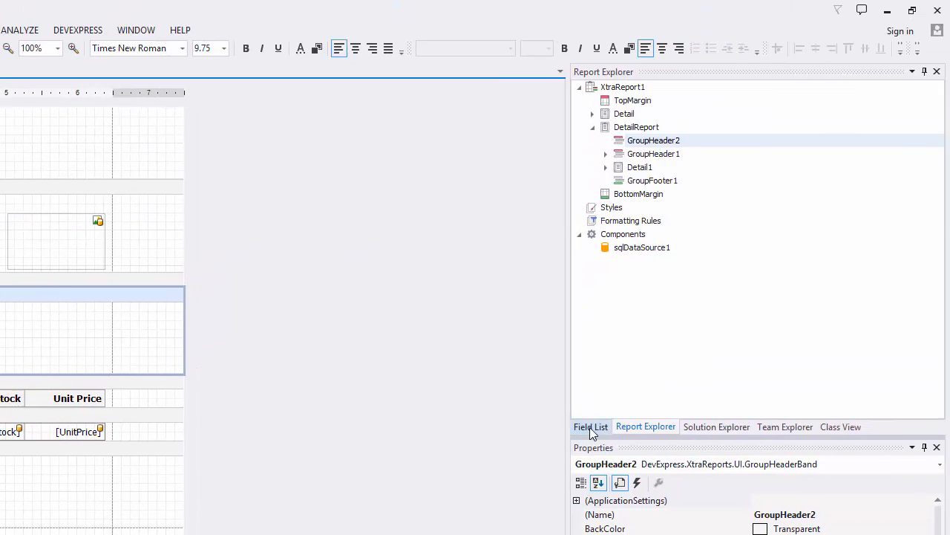
Step: Add the Discontinued field to GroupHeader2 as a check box captioned "Discontinued", and reduce the band's height to about 47
left_click(812, 279)
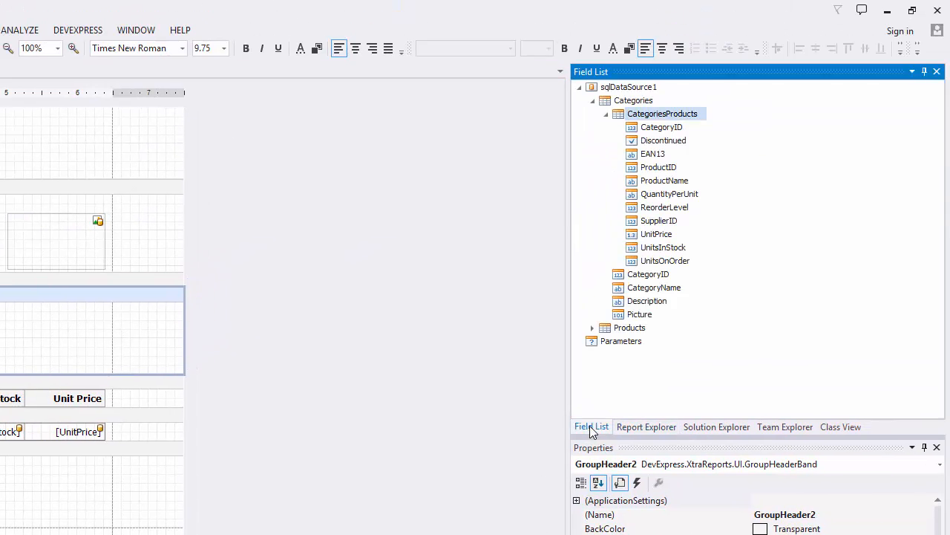
left_click(679, 142)
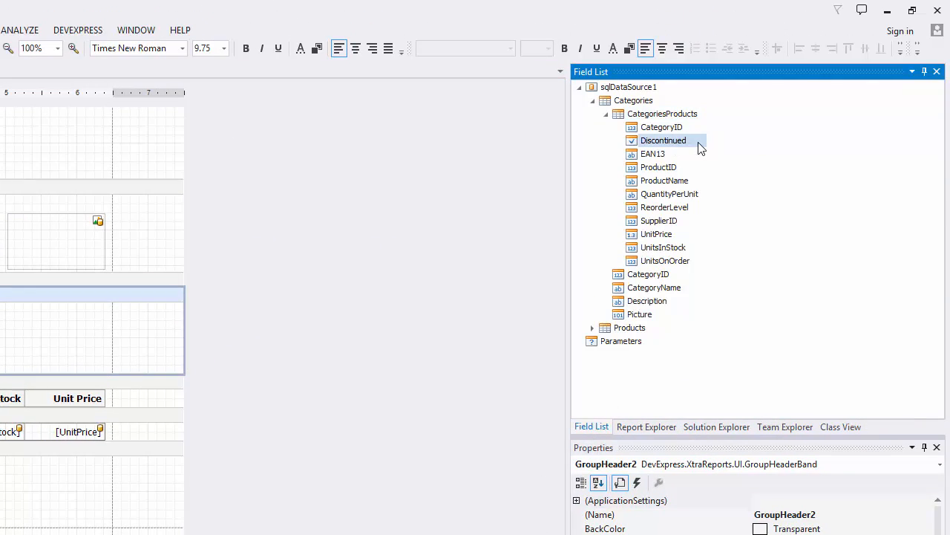
left_click_drag(698, 148, 0, 334)
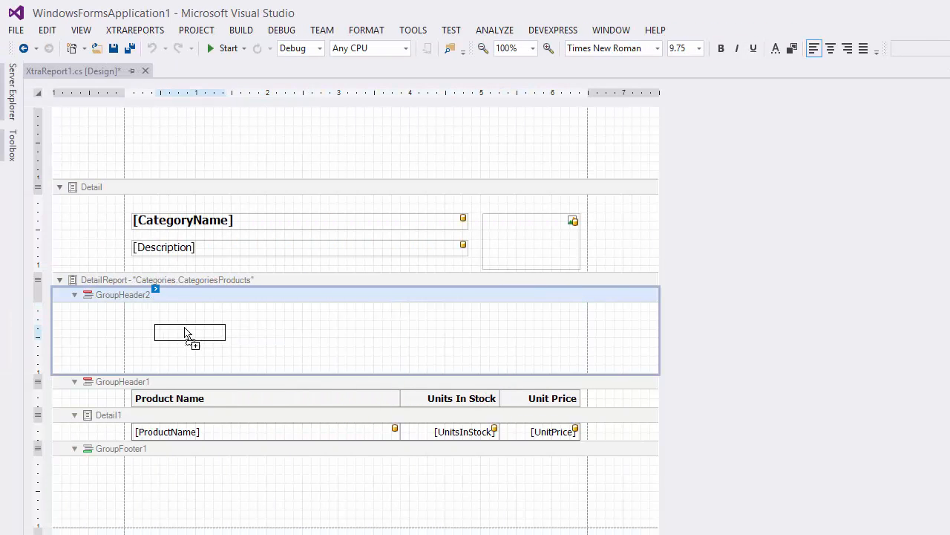
left_click_drag(185, 328, 168, 319)
double_click(170, 318)
type("Discontinued")
left_click(269, 338)
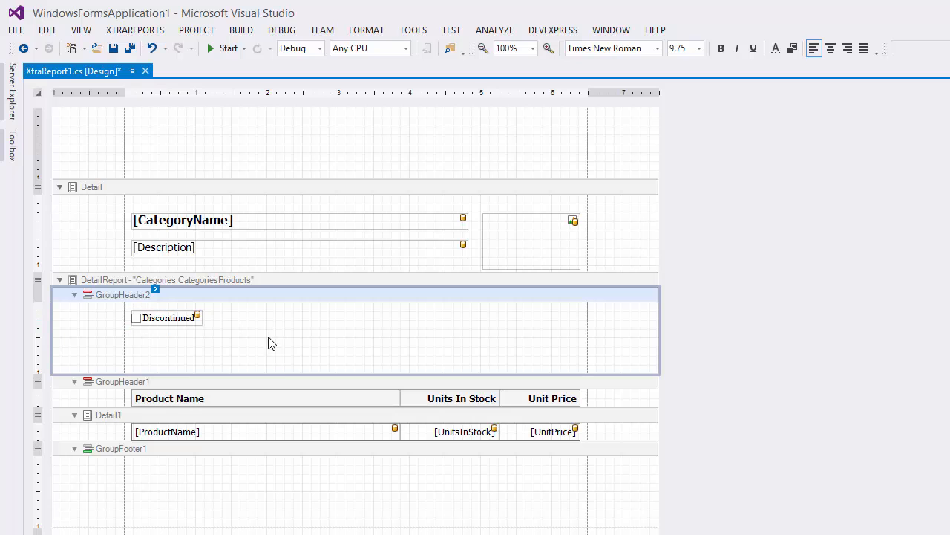
left_click_drag(275, 374, 304, 336)
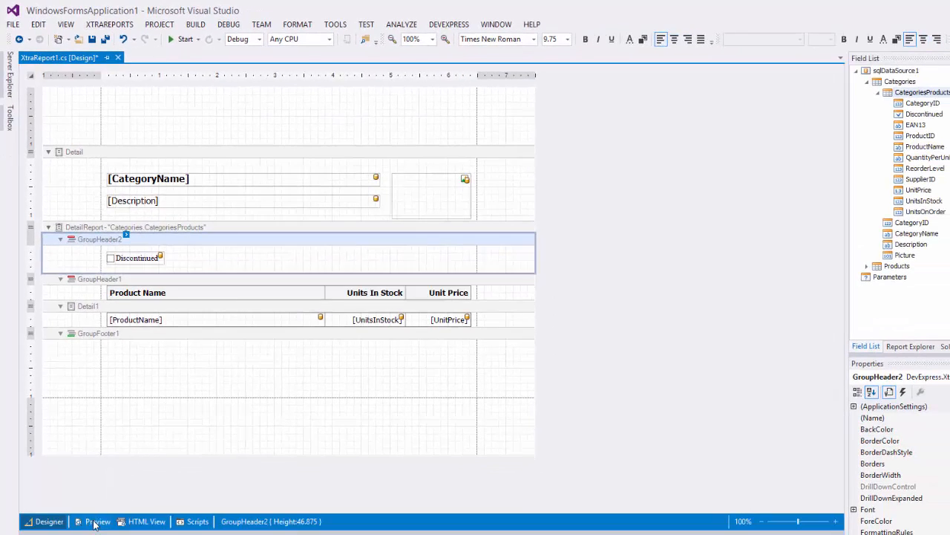
Step: Preview the first three report pages to check the grouping by Discontinued, and return to the design view
left_click(95, 522)
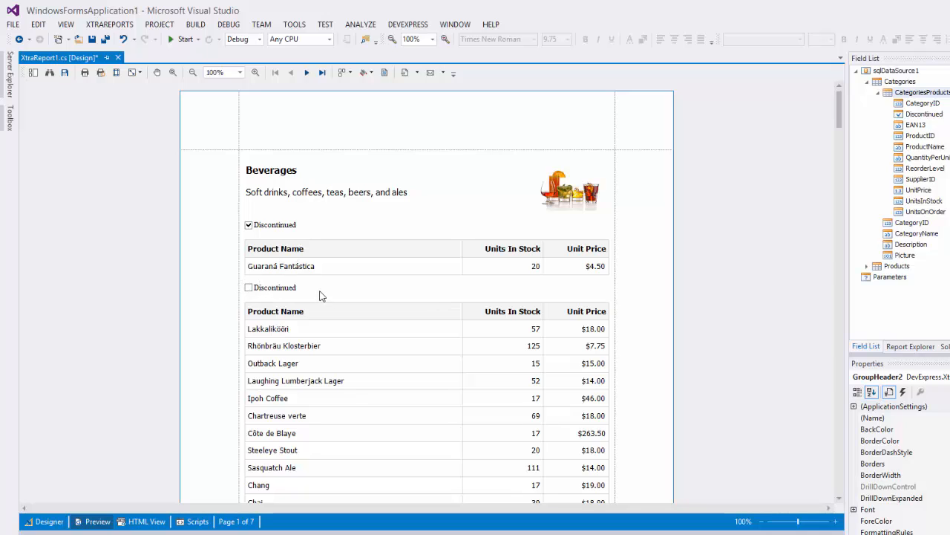
left_click(307, 72)
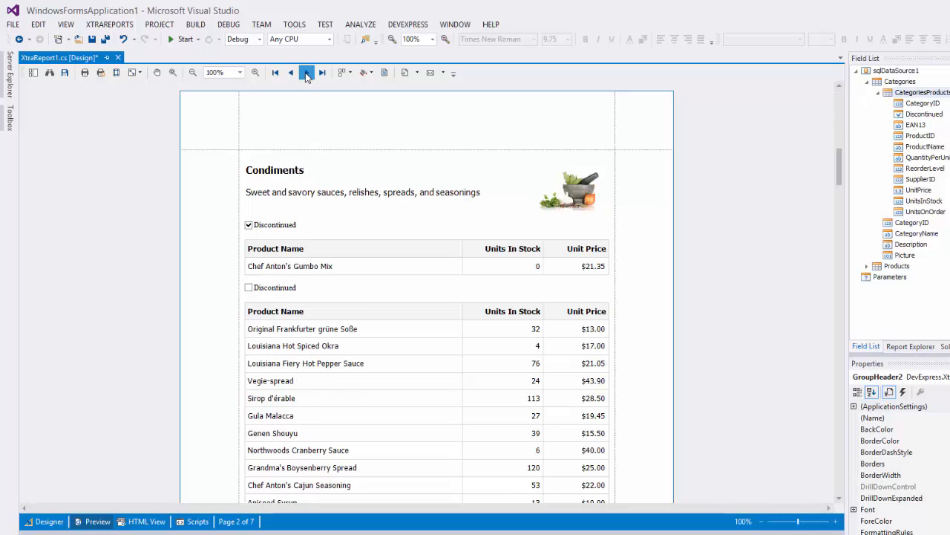
left_click(306, 72)
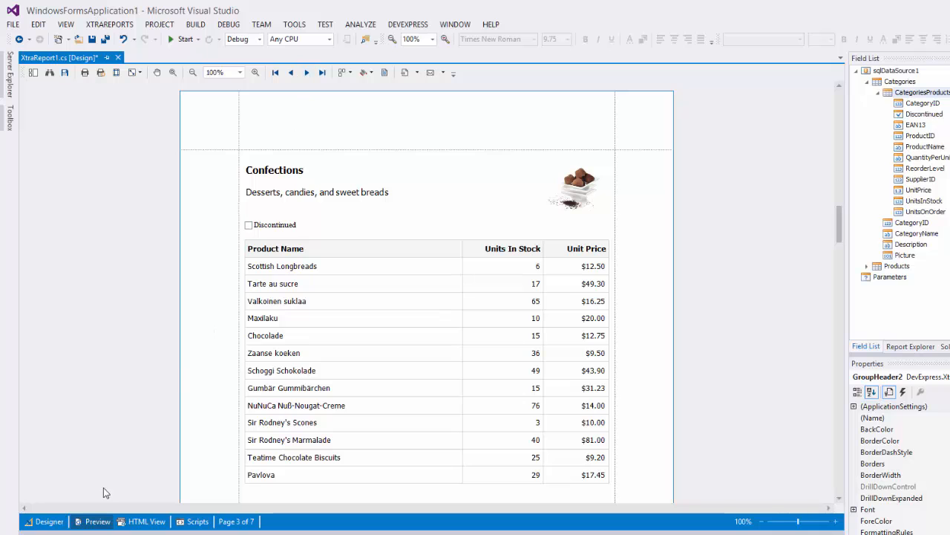
left_click(61, 522)
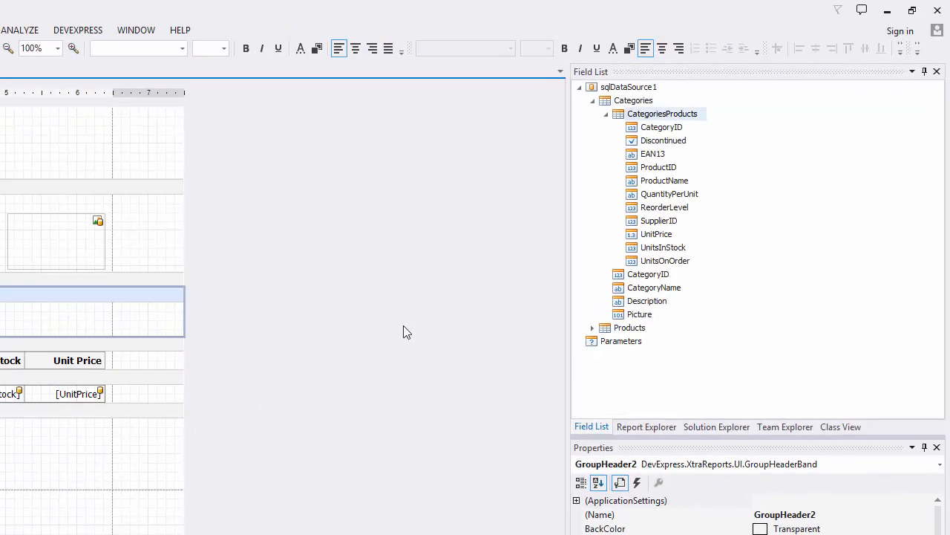
Step: Add a ProductName label to GroupFooter1 and choose Count as its summary function
left_click(673, 181)
left_click_drag(698, 185, 172, 379)
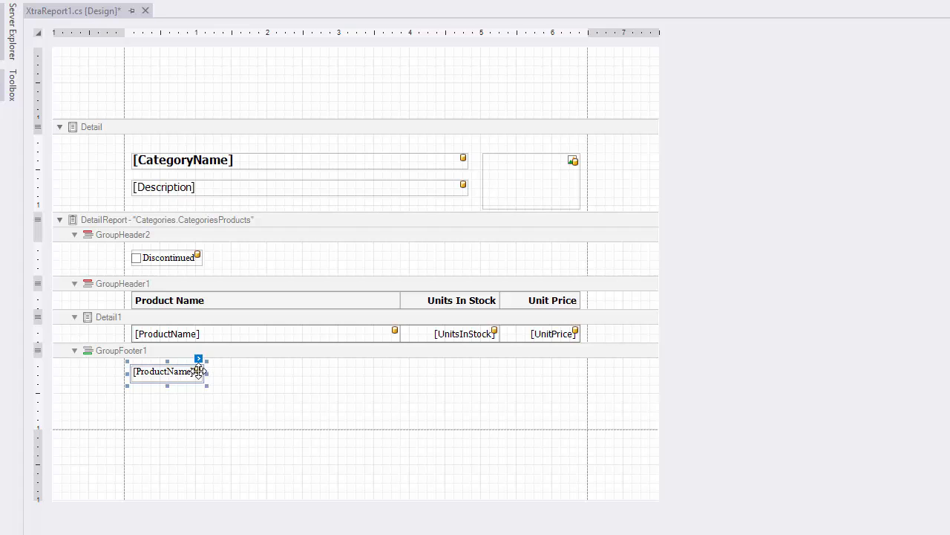
left_click(198, 358)
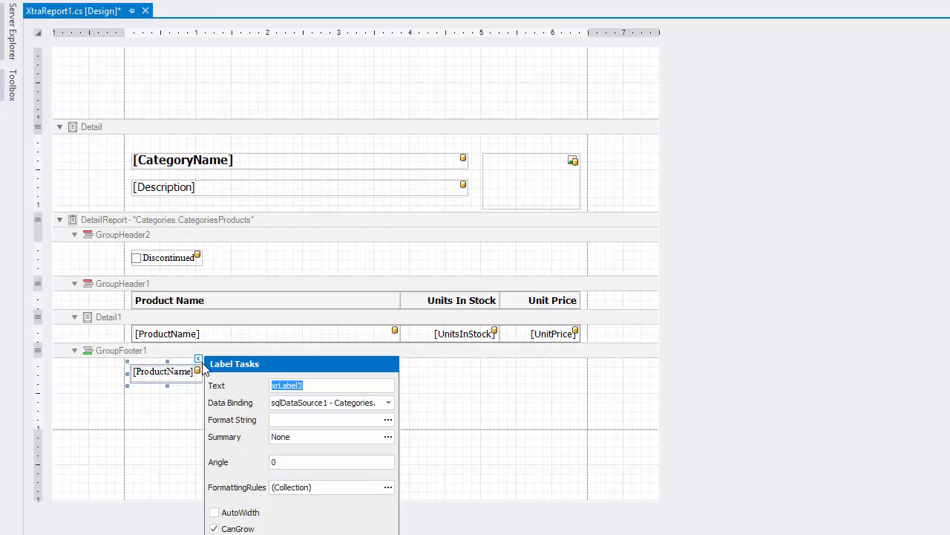
left_click(388, 438)
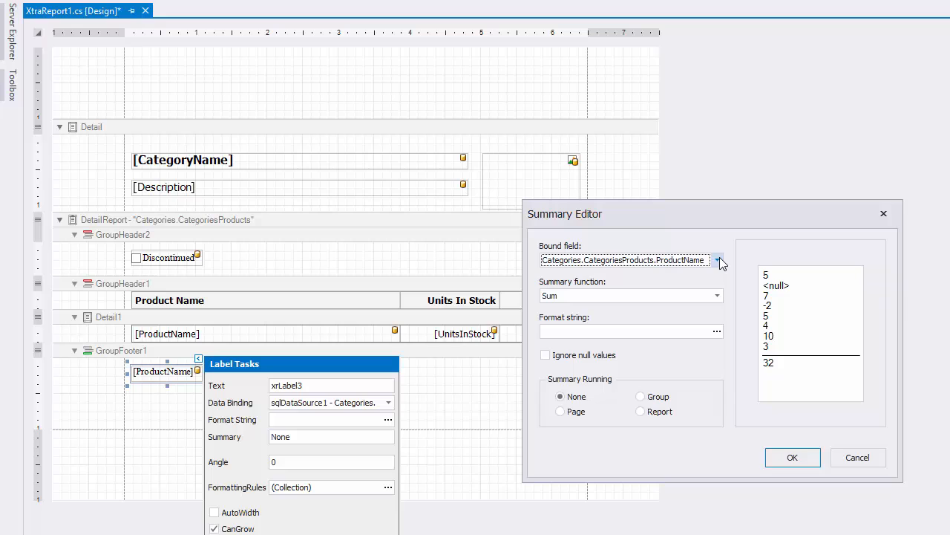
left_click(719, 296)
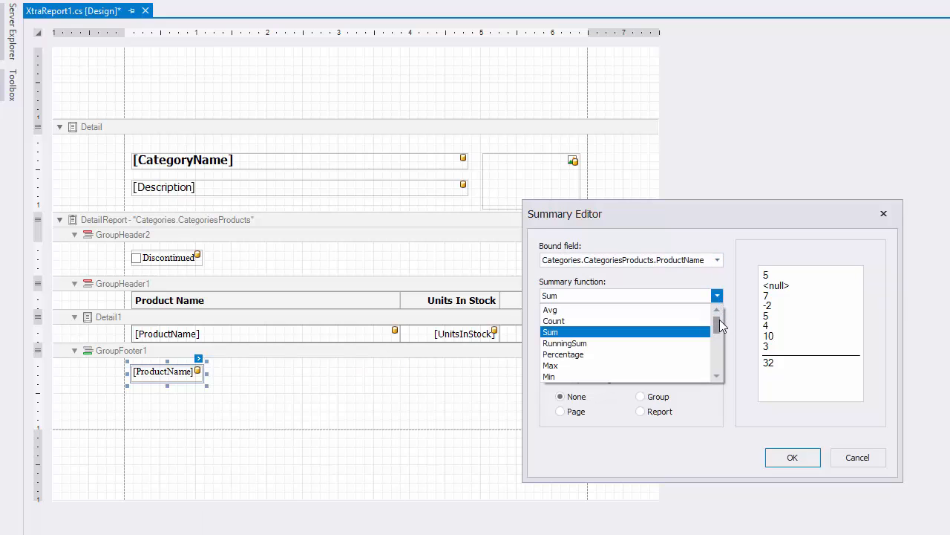
mouse_move(719, 327)
left_mouse_down()
mouse_move(718, 361)
mouse_move(725, 324)
left_mouse_up()
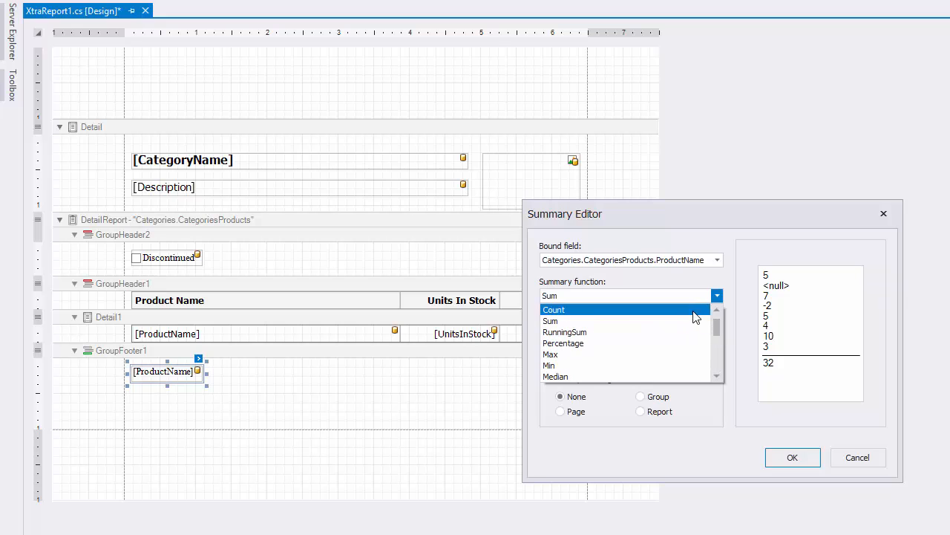
left_click(692, 311)
Step: Give the summary the format string "Product count in this group: {0}", calculated per Group and ignoring null values
left_click(691, 330)
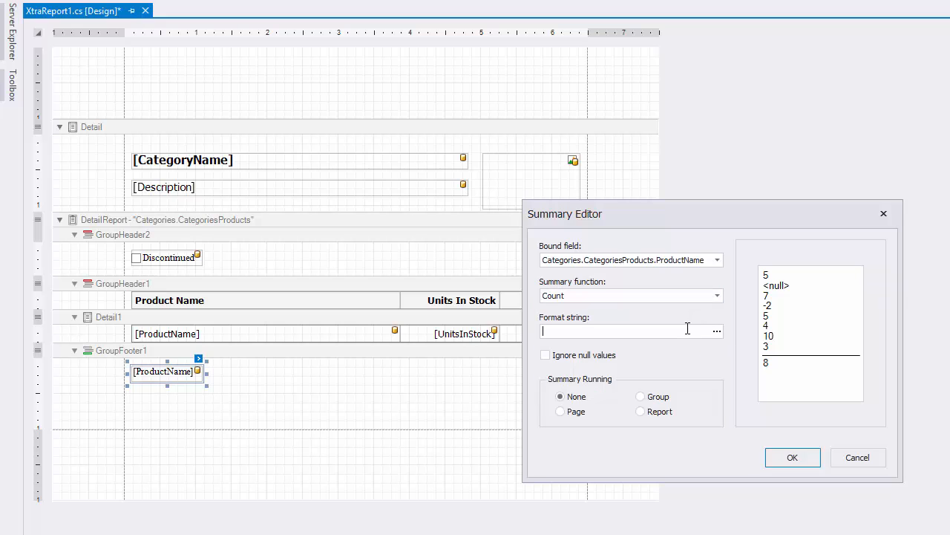
type("Product count in t")
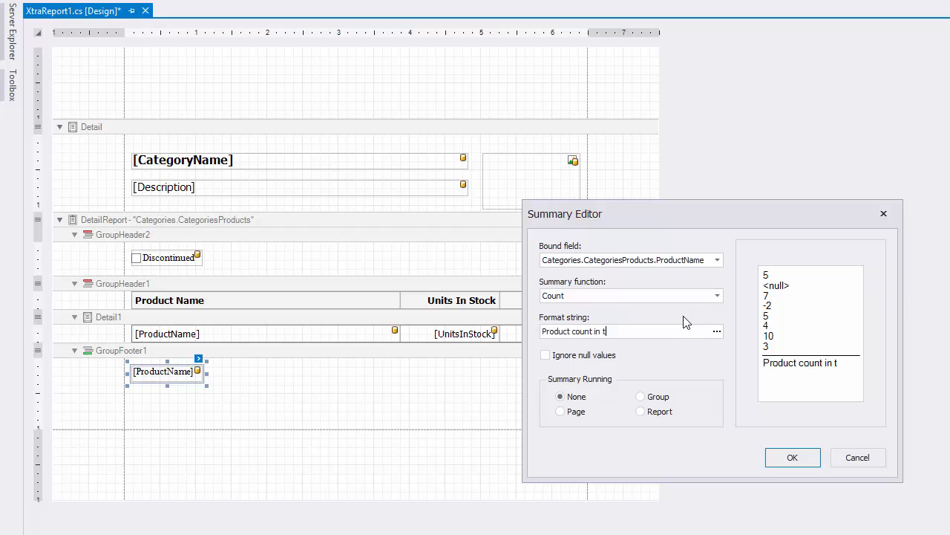
type("his group: {0}")
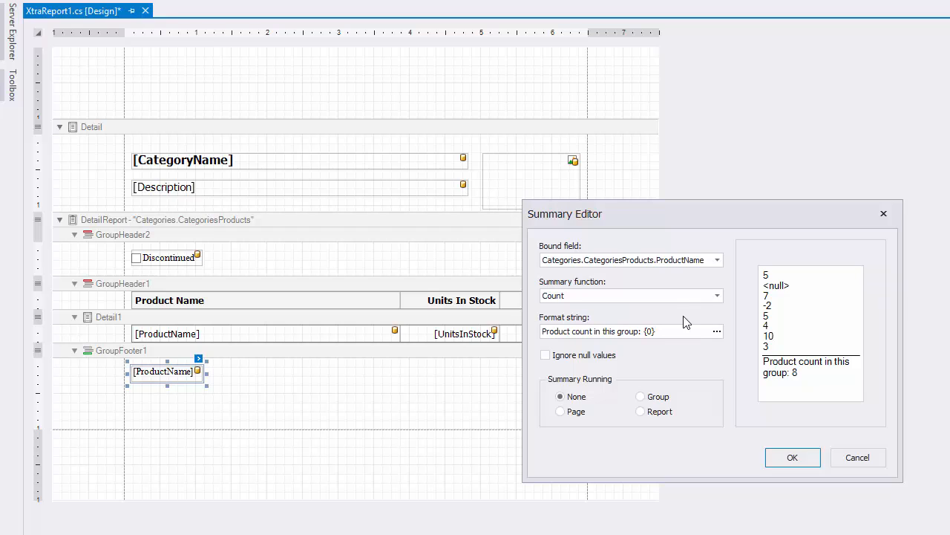
left_click(658, 396)
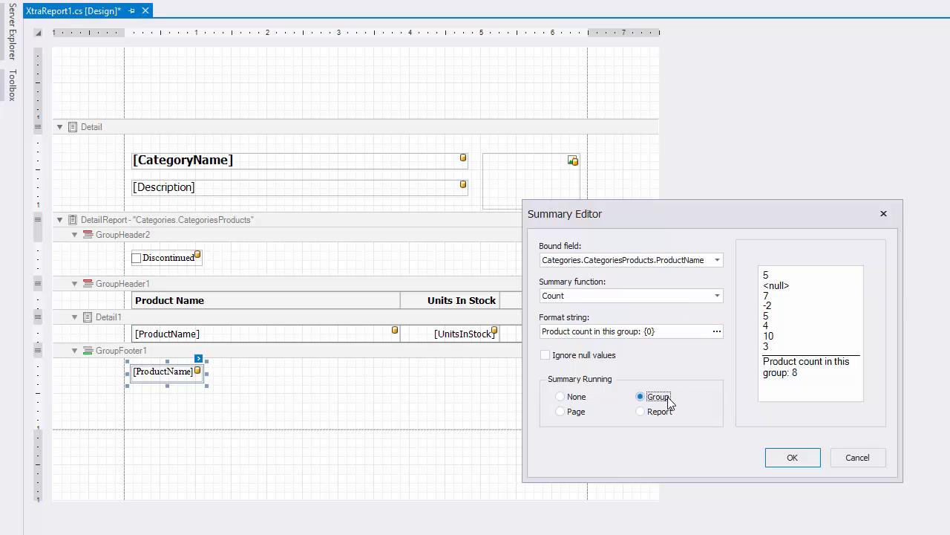
left_click(618, 358)
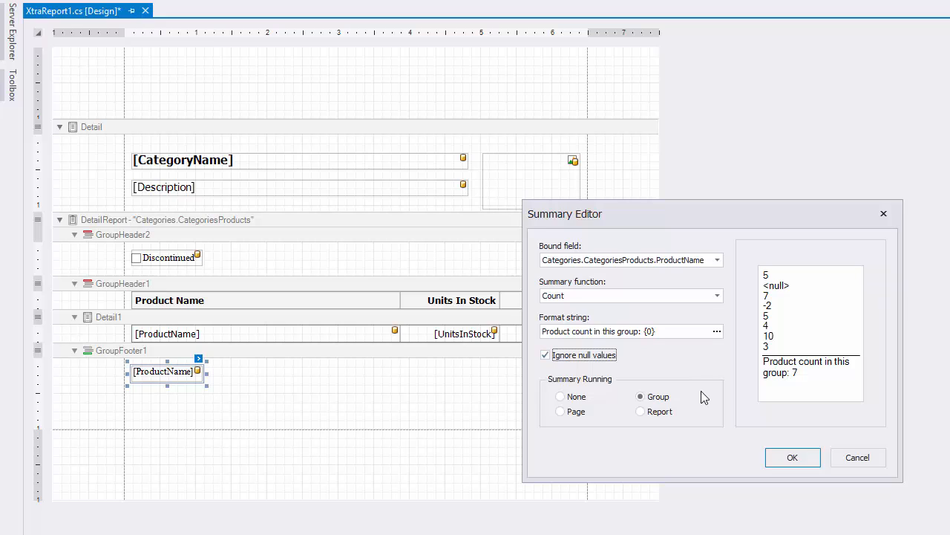
left_click(778, 458)
Step: Widen the product count label to about 377 and shorten GroupFooter1 to just below the label
left_click_drag(207, 374, 403, 376)
left_click_drag(396, 431, 448, 391)
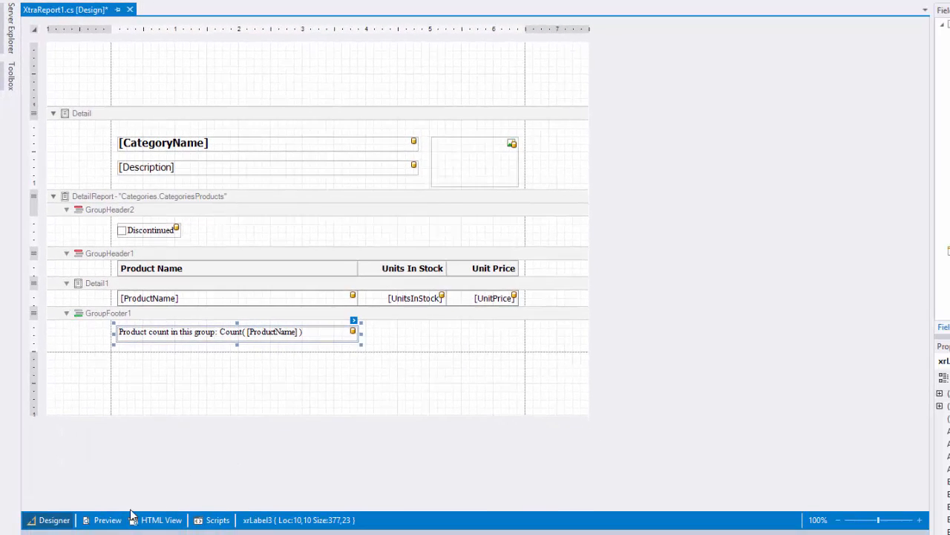
Step: Preview the report to check the product count under each Beverages group, and return to the design view
left_click(108, 520)
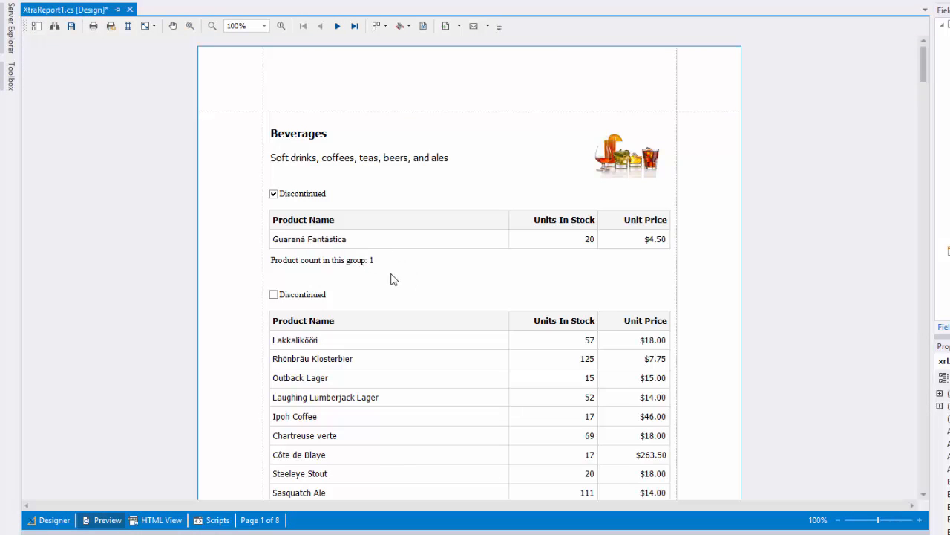
scroll(393, 279, "down", 3)
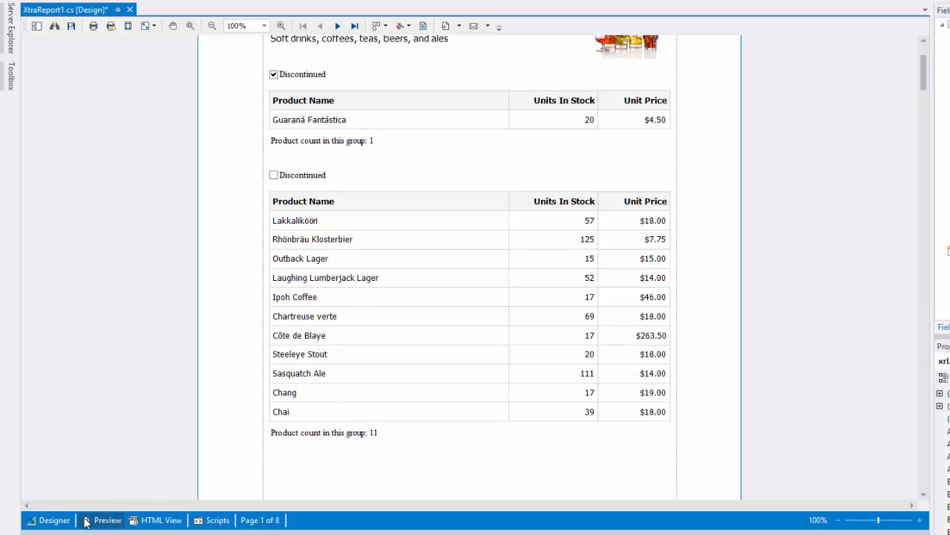
left_click(54, 520)
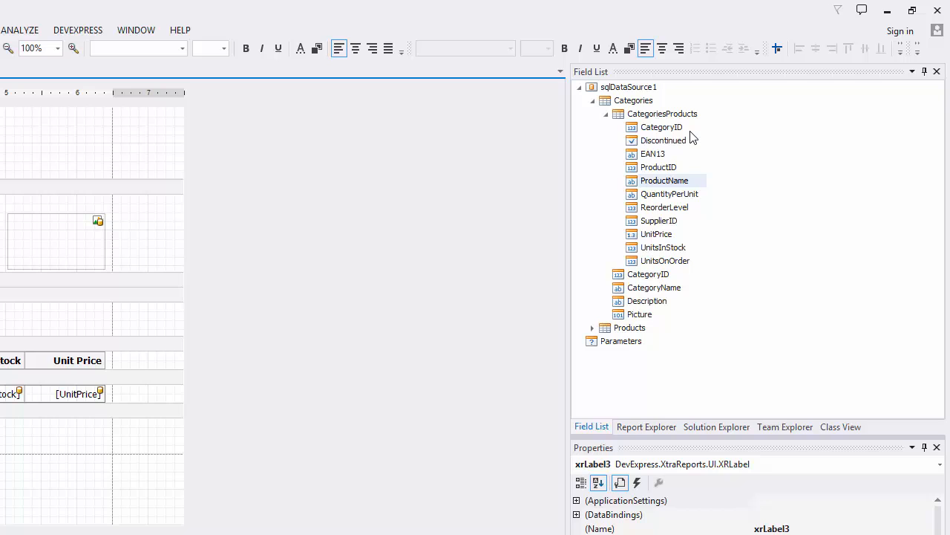
Step: Add a calculated field to the CategoriesProducts table of the data source
left_click(700, 118)
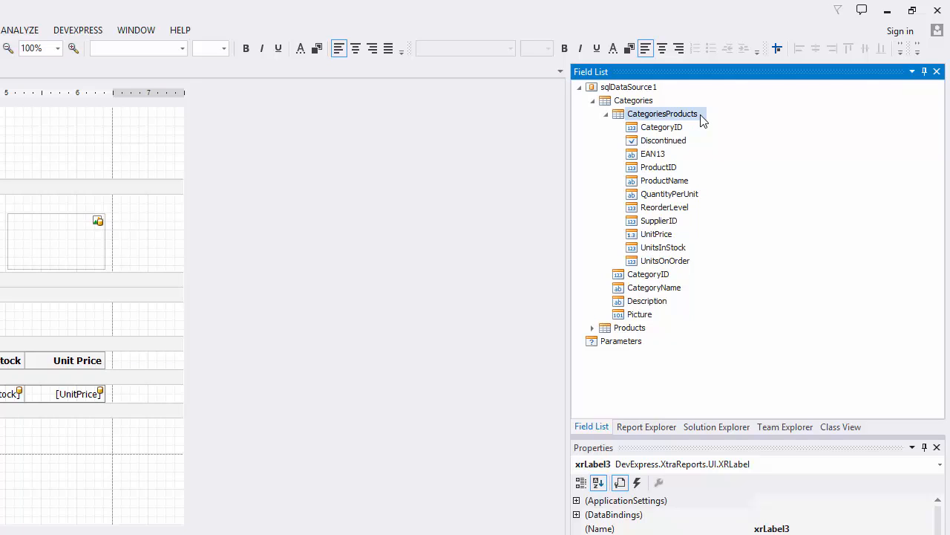
right_click(701, 117)
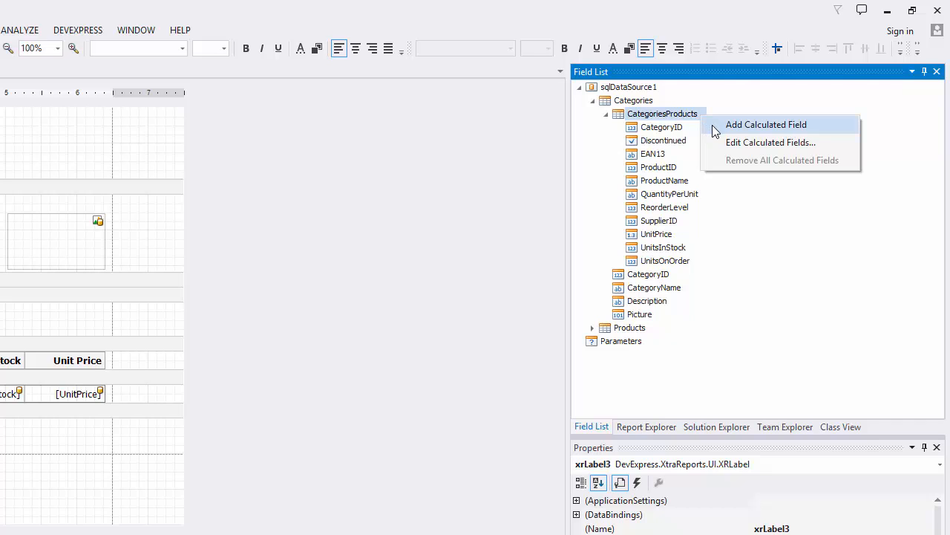
left_click(765, 124)
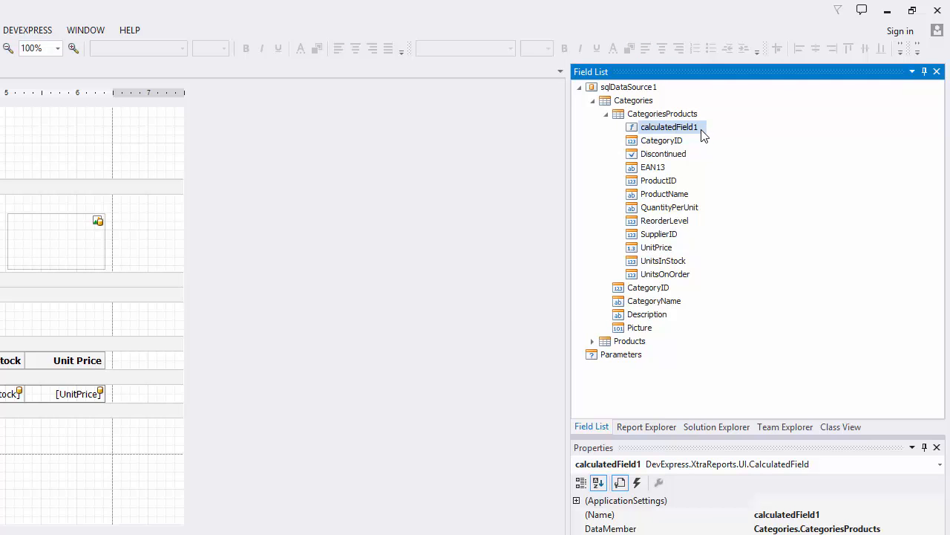
Step: Set the new calculated field's expression to [UnitsInStock] * [UnitPrice]
right_click(702, 134)
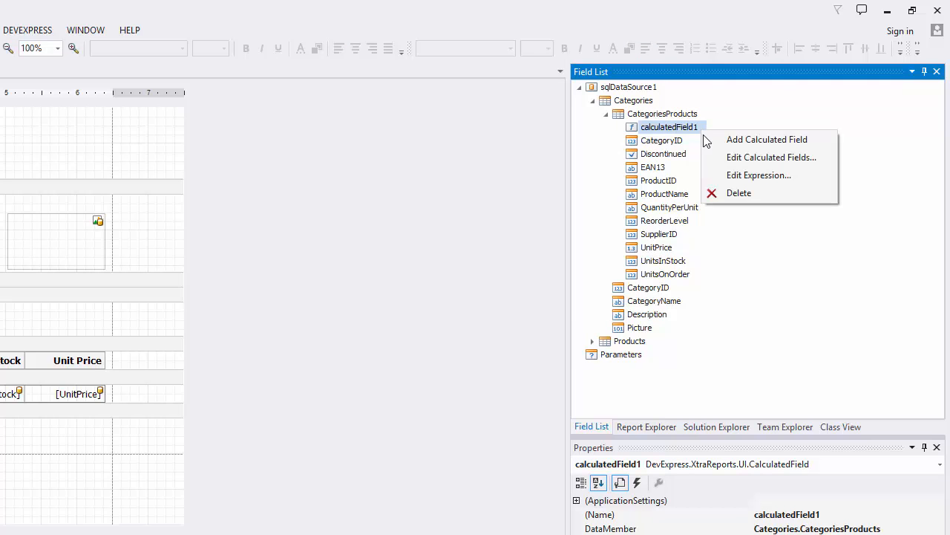
left_click(717, 176)
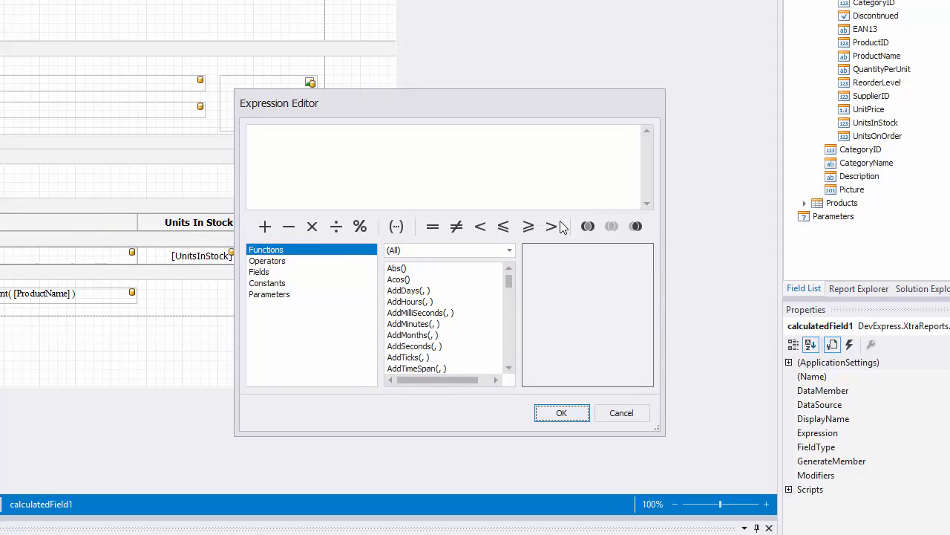
left_click(295, 271)
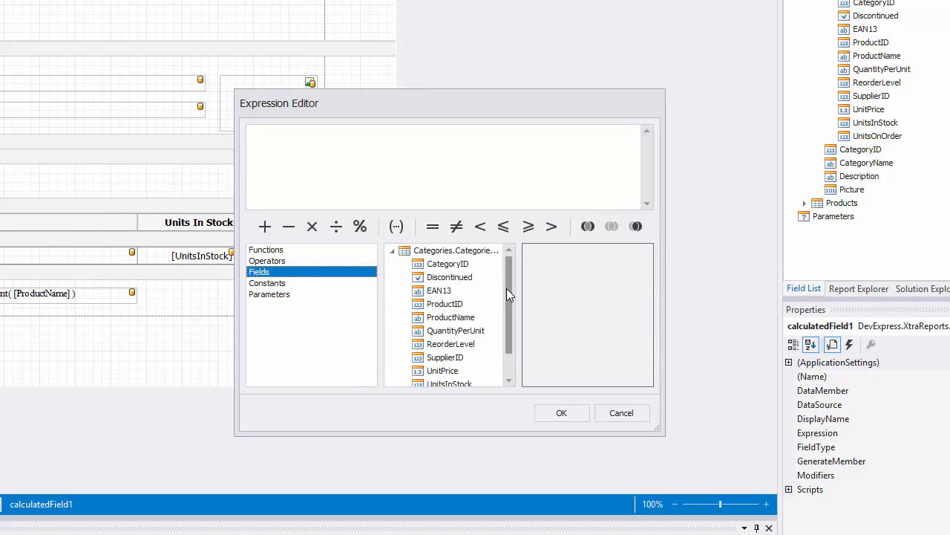
left_click_drag(508, 288, 509, 321)
left_click(476, 359)
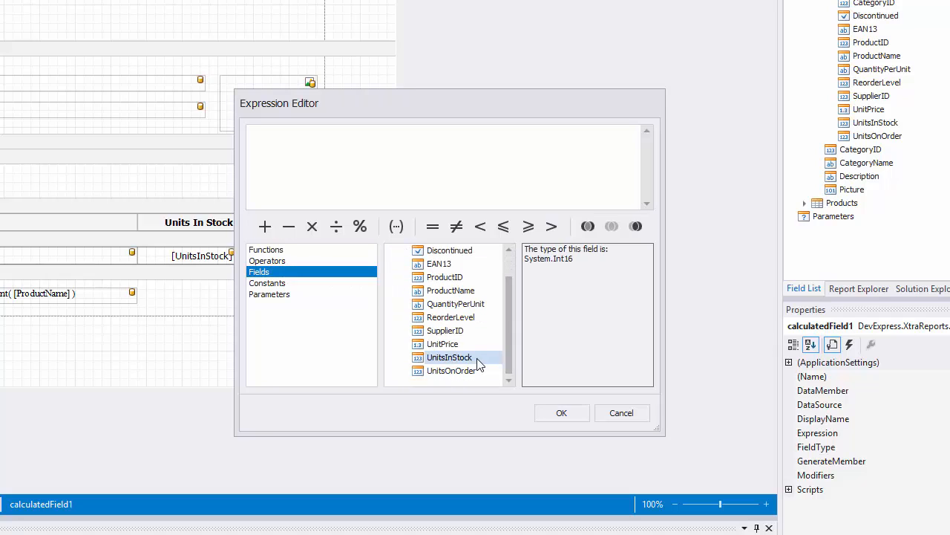
double_click(480, 362)
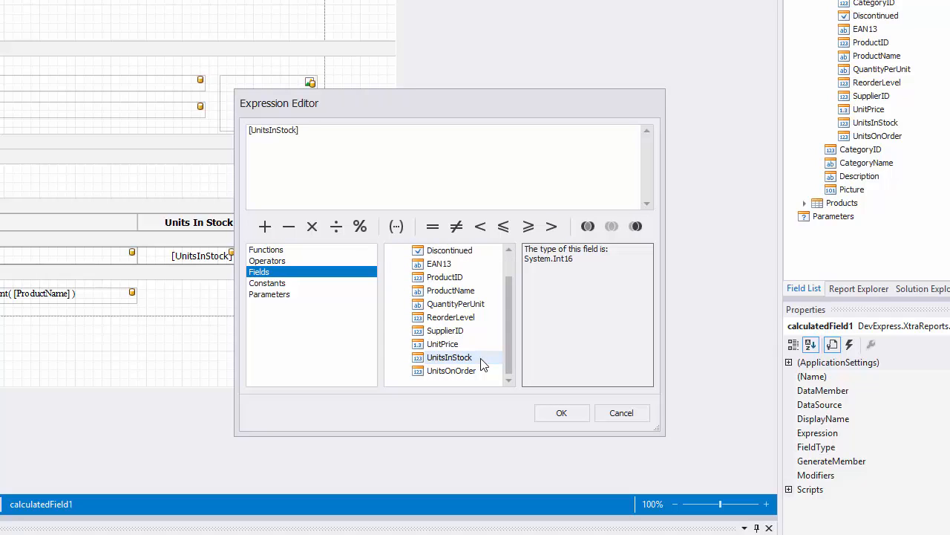
left_click(311, 226)
left_click(474, 347)
double_click(484, 349)
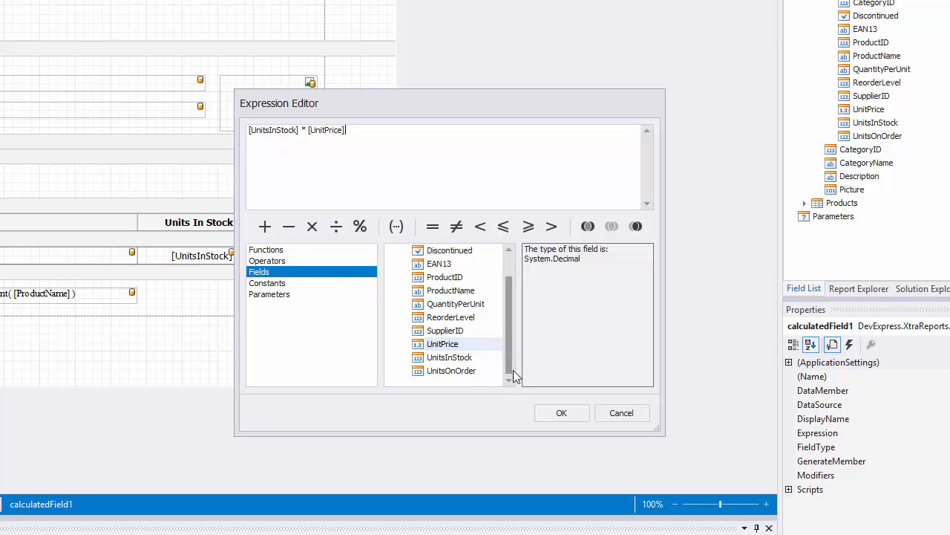
left_click(561, 414)
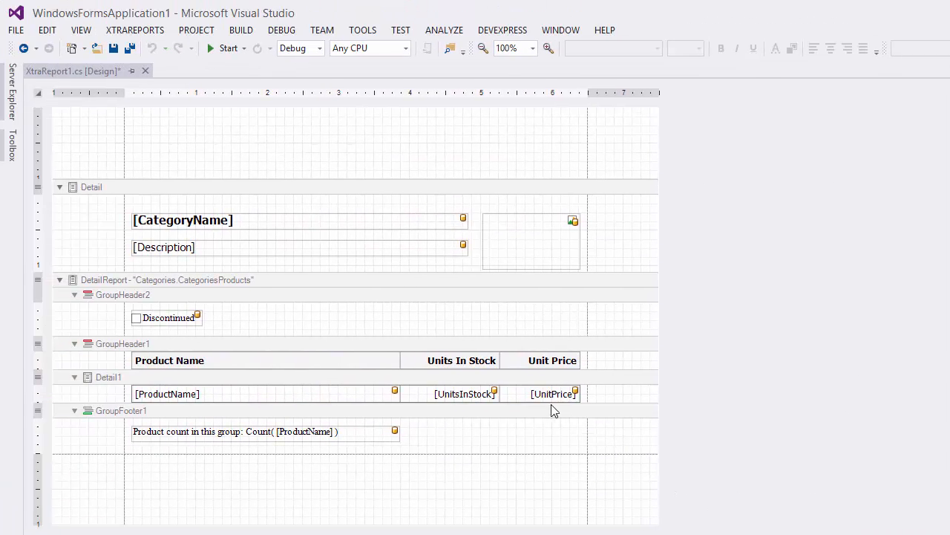
Step: Insert a column after the UnitPrice cell in the Detail1 table and narrow the table to fit inside the page margin
left_click(283, 263)
left_click(544, 398)
right_click(544, 397)
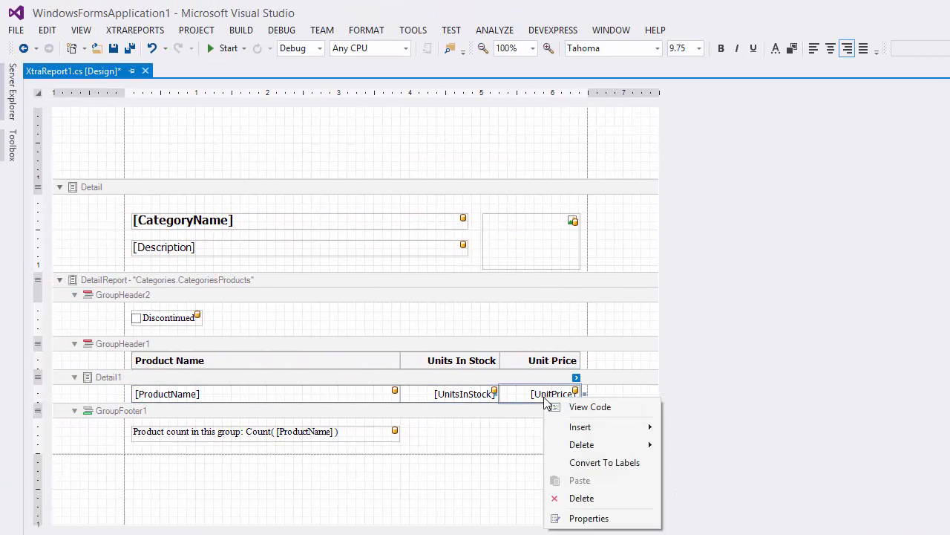
mouse_move(594, 428)
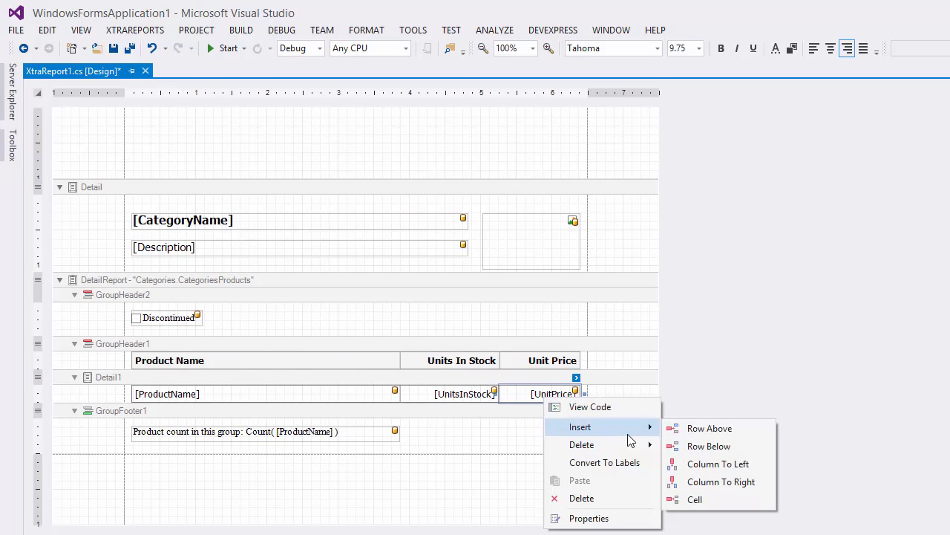
left_click(765, 490)
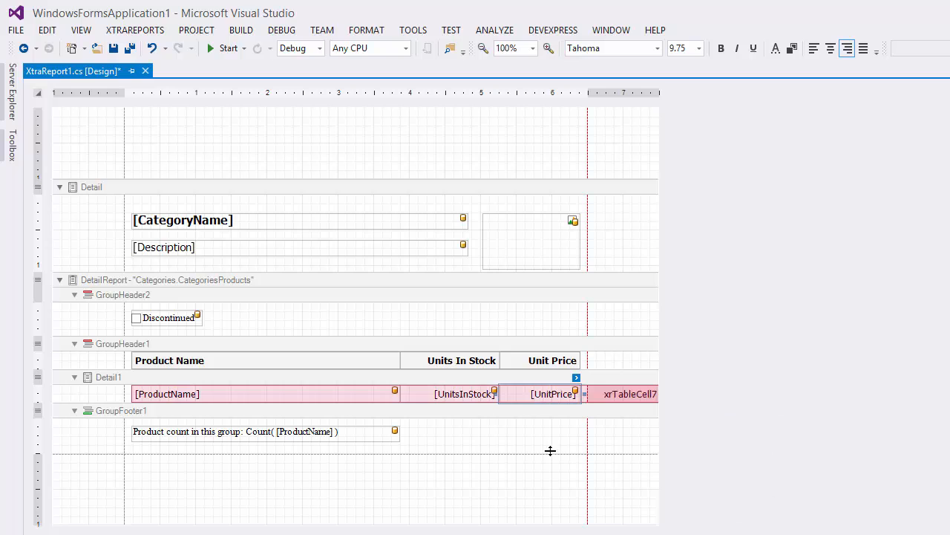
left_click(132, 384)
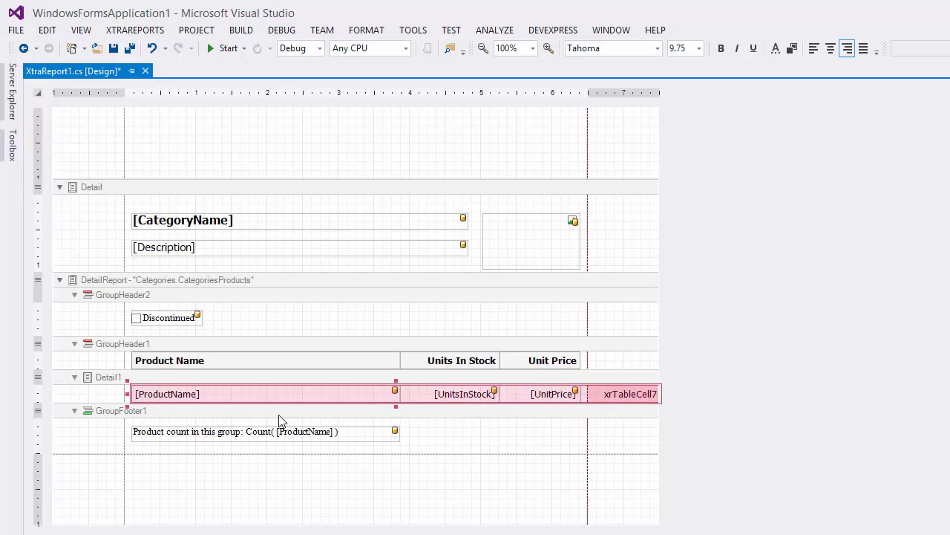
left_click_drag(660, 393, 583, 394)
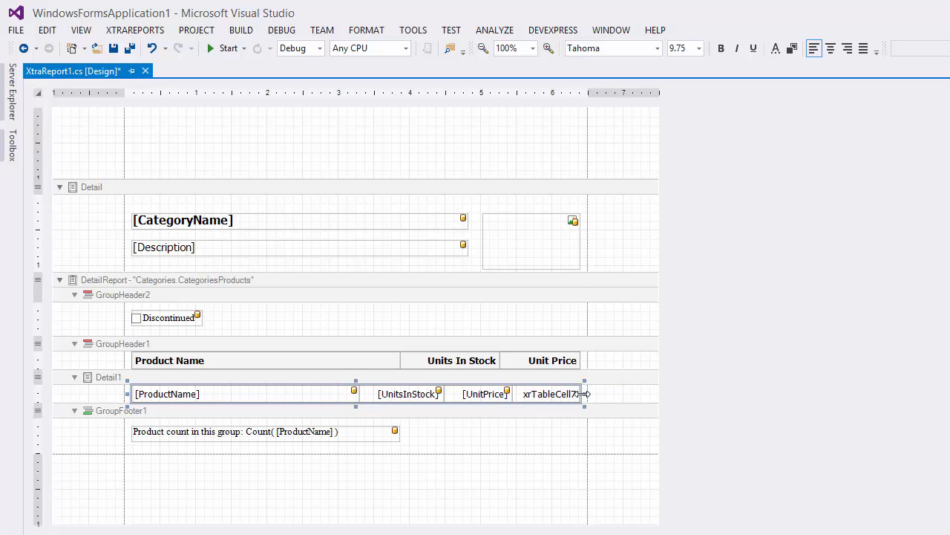
Step: Insert a column after Unit Price in the GroupHeader1 table and narrow the table to match the Detail1 table
left_click(568, 357)
left_click(568, 363)
right_click(567, 366)
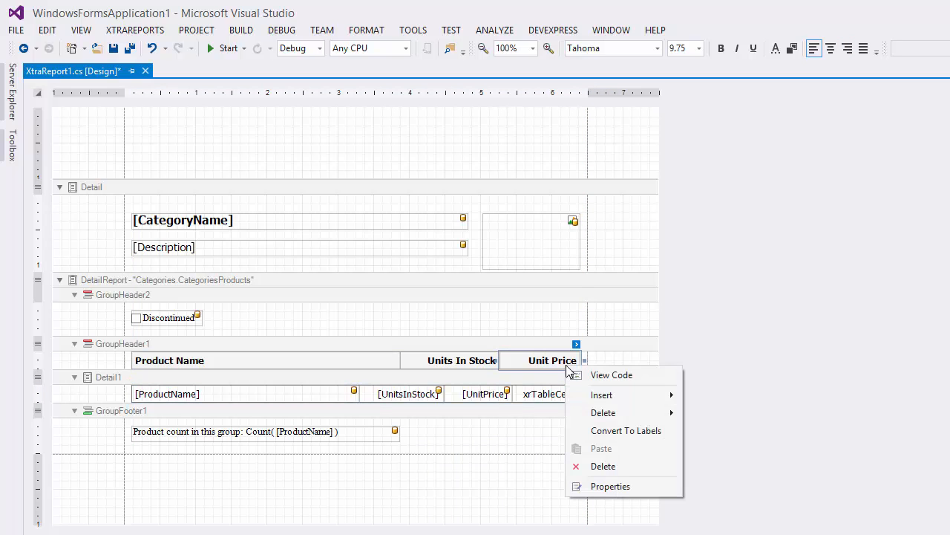
mouse_move(639, 394)
left_click(784, 449)
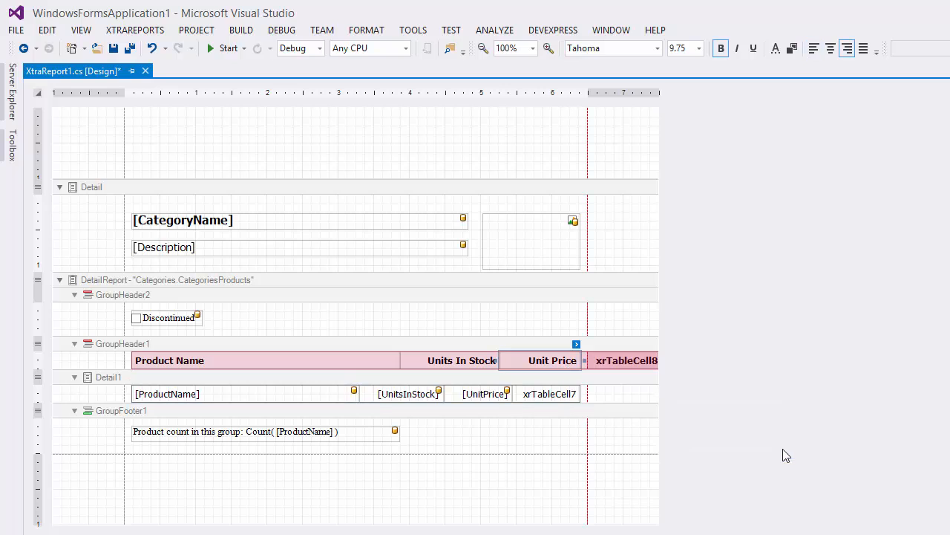
left_click(128, 346)
left_click_drag(661, 363, 584, 363)
Step: Change the text of the new header cell to "Inventory"
double_click(550, 359)
type("Inventory")
left_click(703, 372)
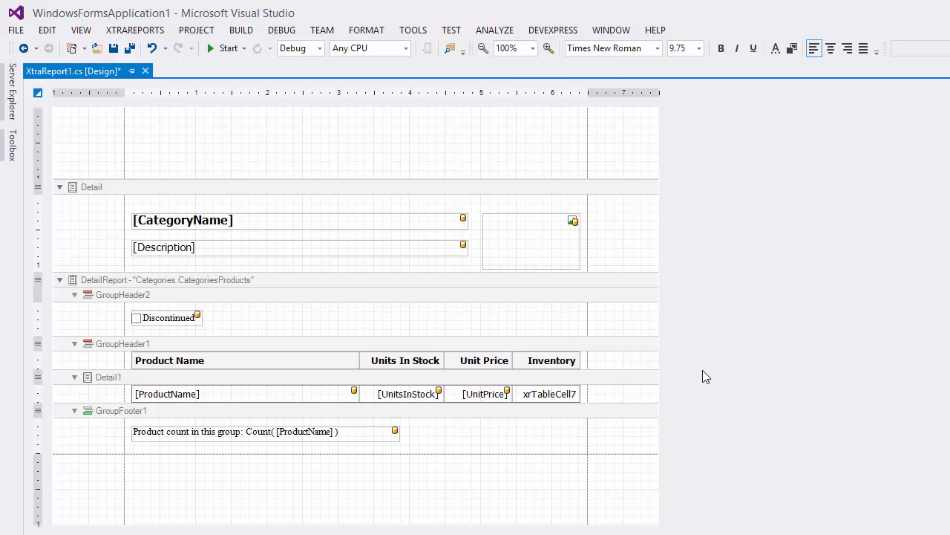
Step: Bind the empty Detail1 cell under Inventory to calculatedField1
left_click(652, 132)
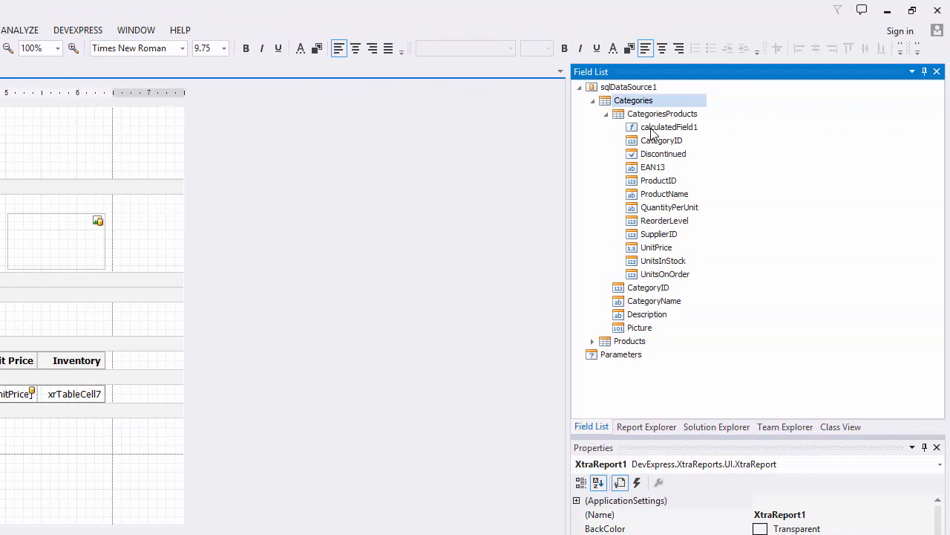
left_click(653, 128)
left_click_drag(653, 128, 300, 261)
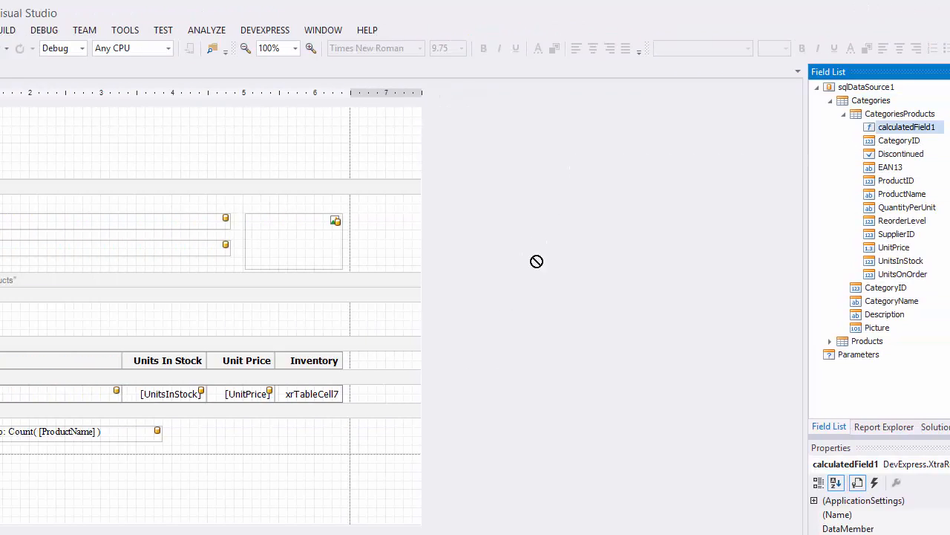
left_click_drag(537, 261, 324, 401)
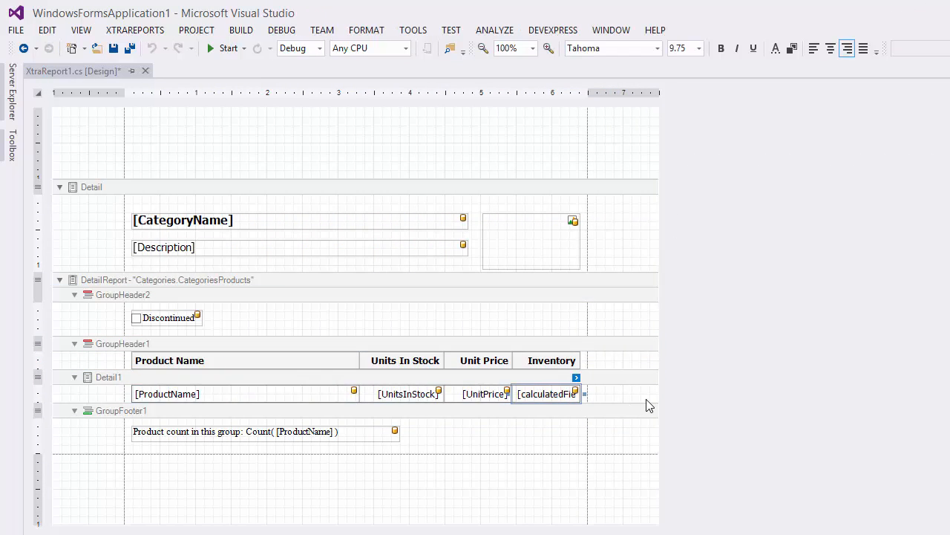
Step: Give the calculated field cell in Detail1 a Currency format string
left_click(577, 377)
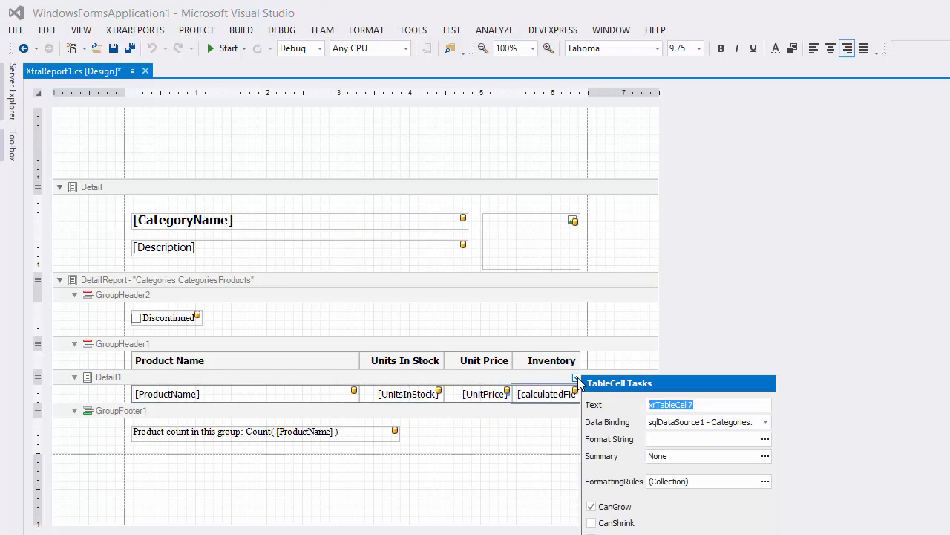
left_click(765, 441)
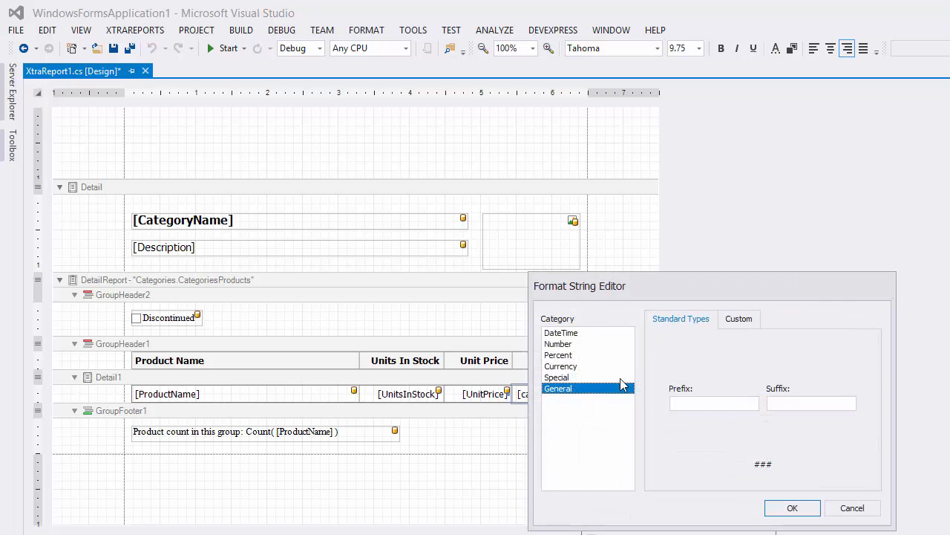
left_click(588, 367)
left_click(774, 508)
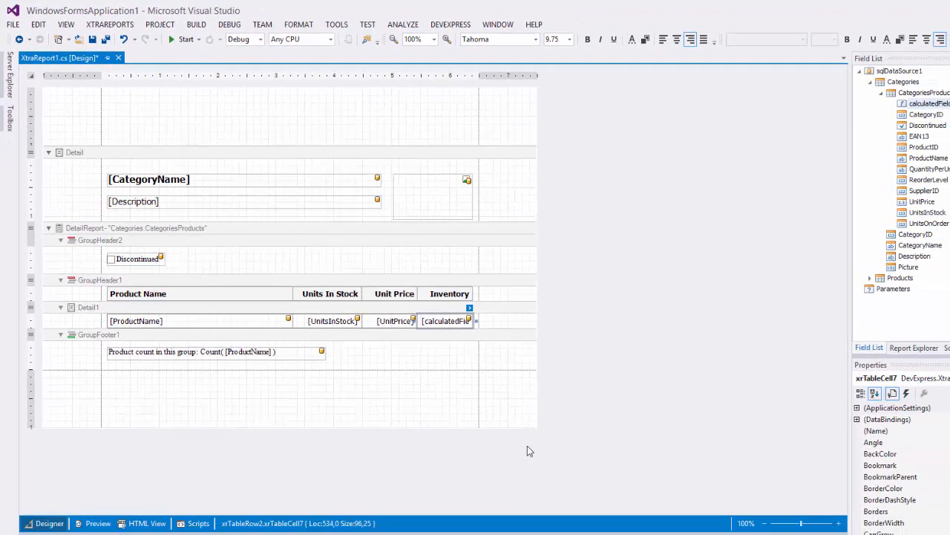
Step: Preview the report to check the Inventory column in the Beverages groups, and return to the design view
left_click(95, 522)
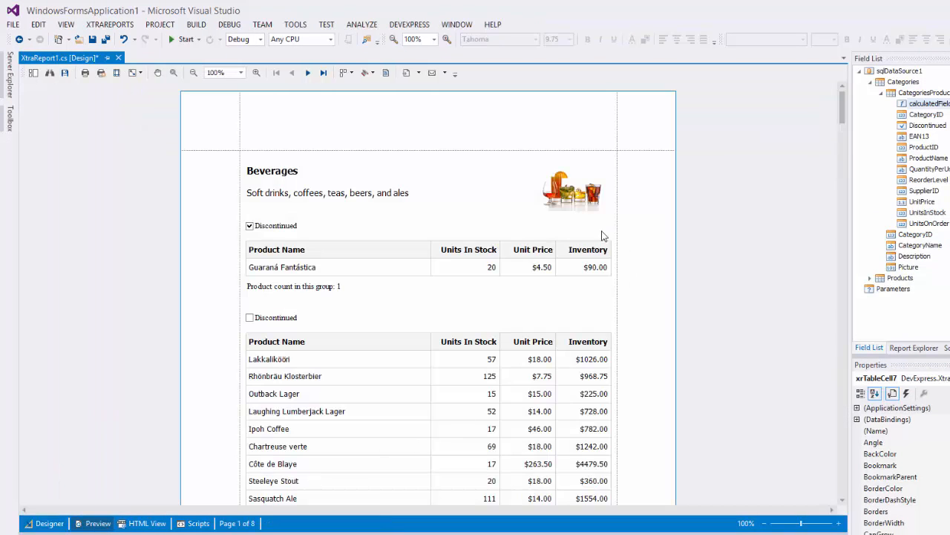
scroll(627, 274, "down", 2)
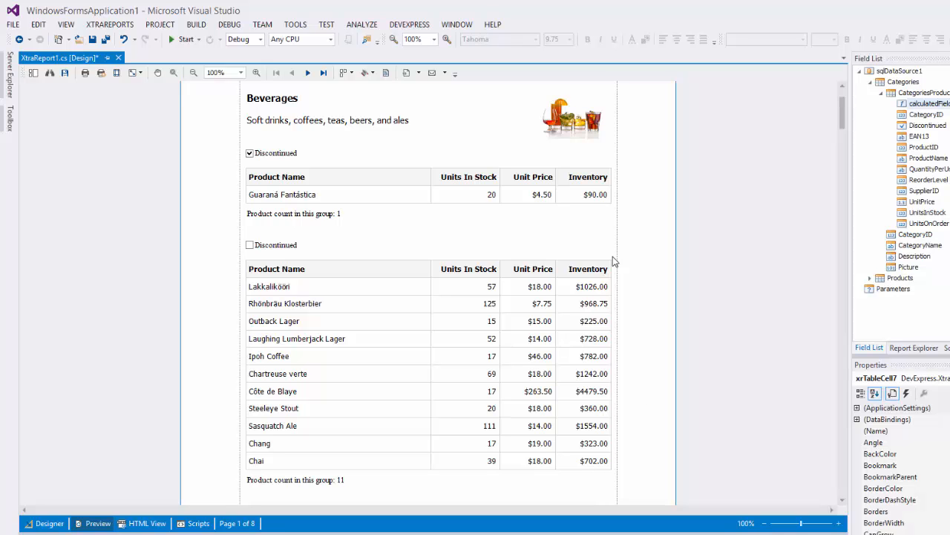
left_click(46, 522)
Step: Sort the Detail band by CategoryName in Descending order
left_click(250, 199)
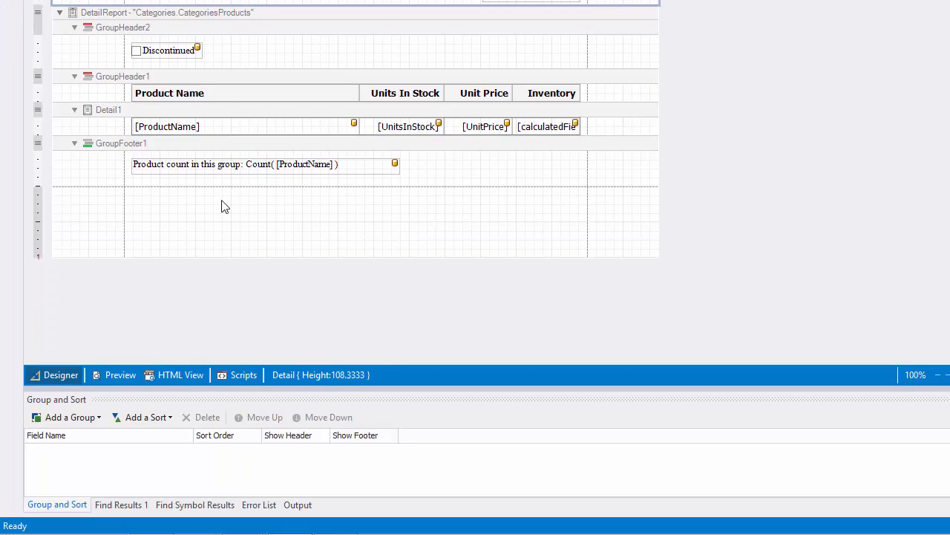
left_click(172, 417)
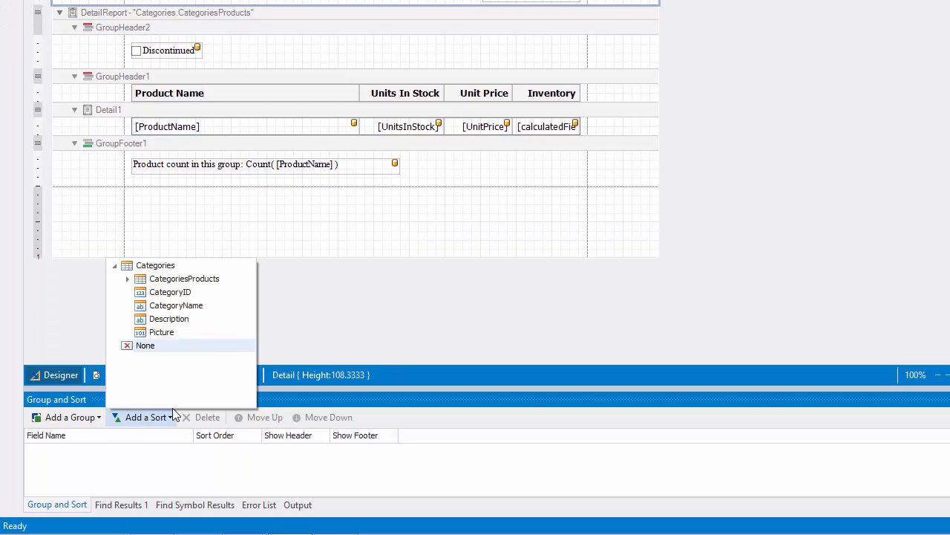
left_click(214, 306)
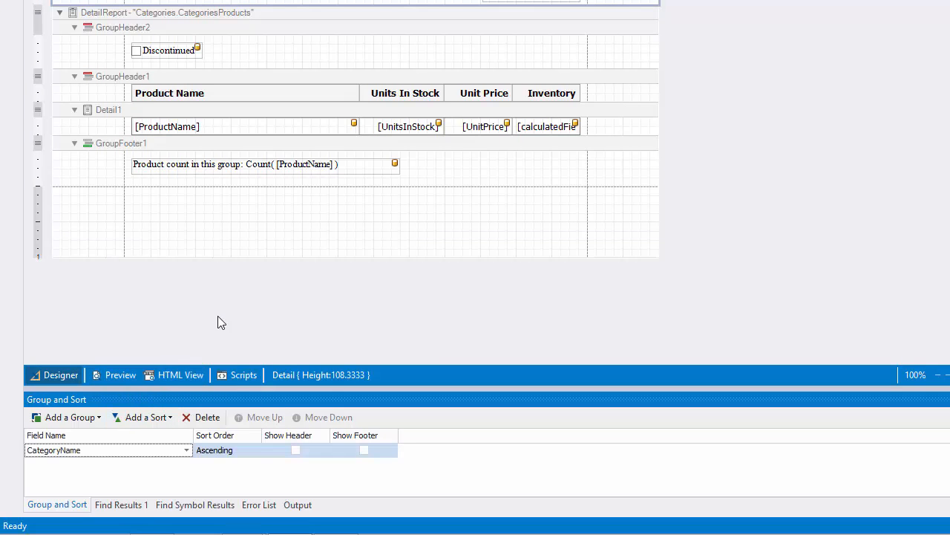
left_click(255, 451)
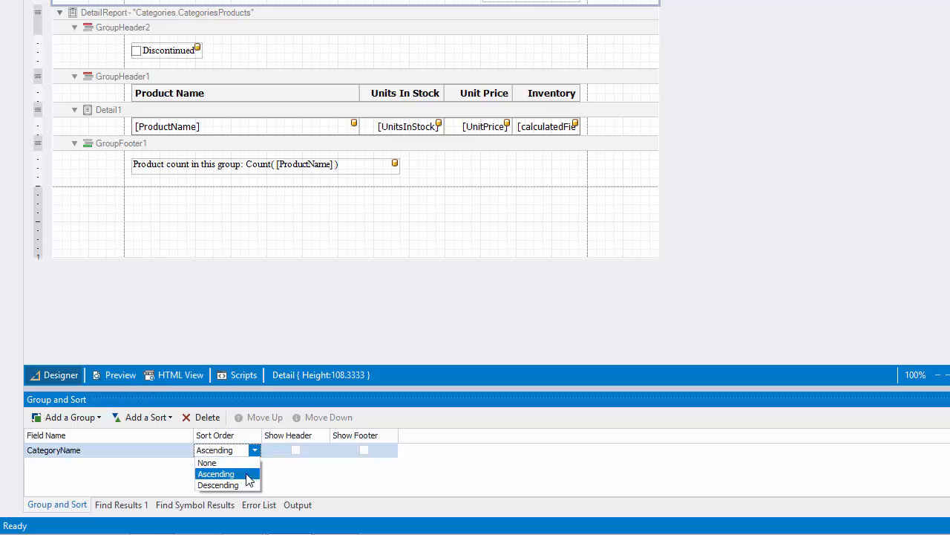
left_click(245, 486)
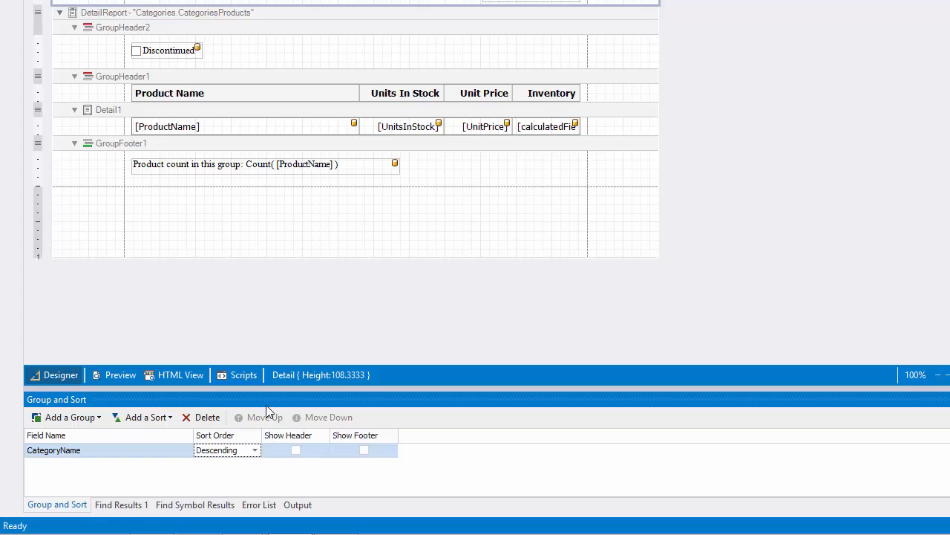
Step: Add a sort by calculatedField1 to the CategoriesProducts DetailReport band and preview the report
left_click(348, 15)
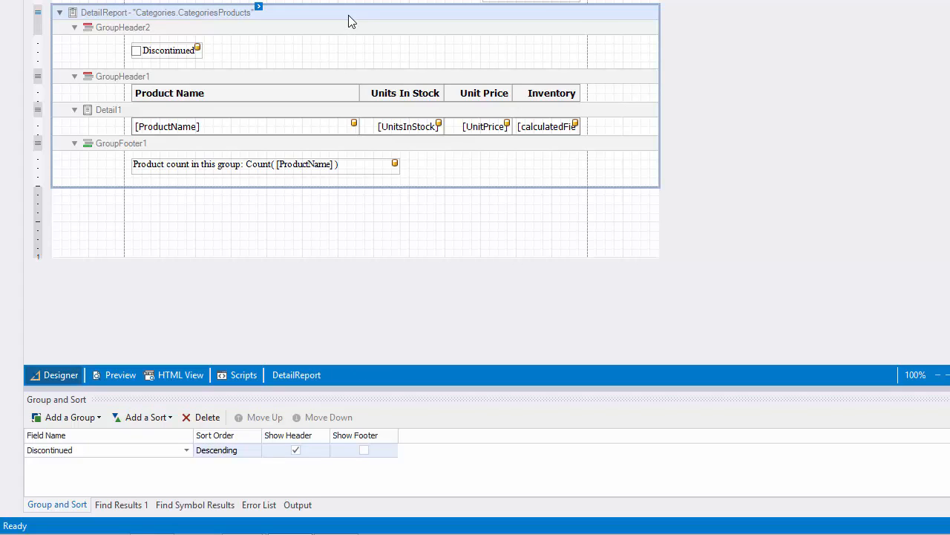
left_click(171, 419)
left_click(170, 419)
left_click_drag(259, 371, 261, 319)
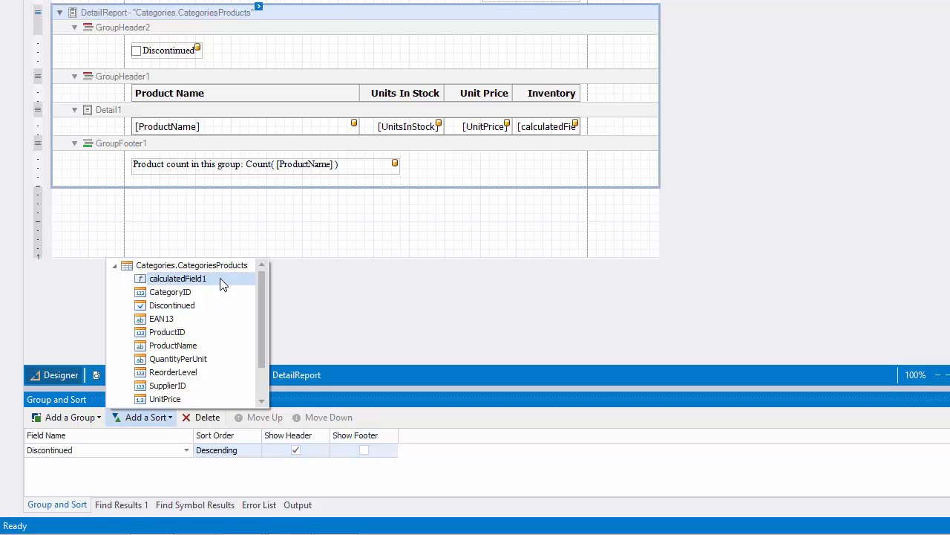
left_click(178, 278)
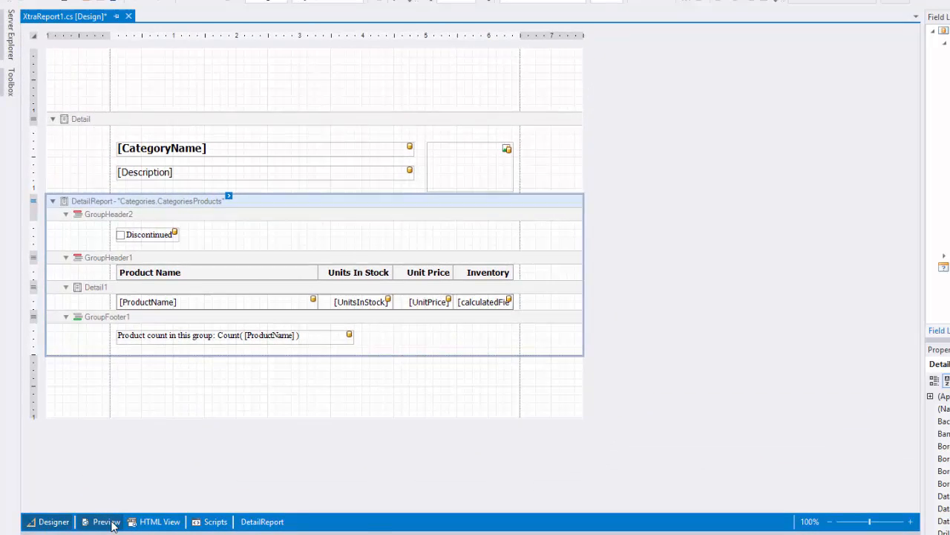
left_click(112, 524)
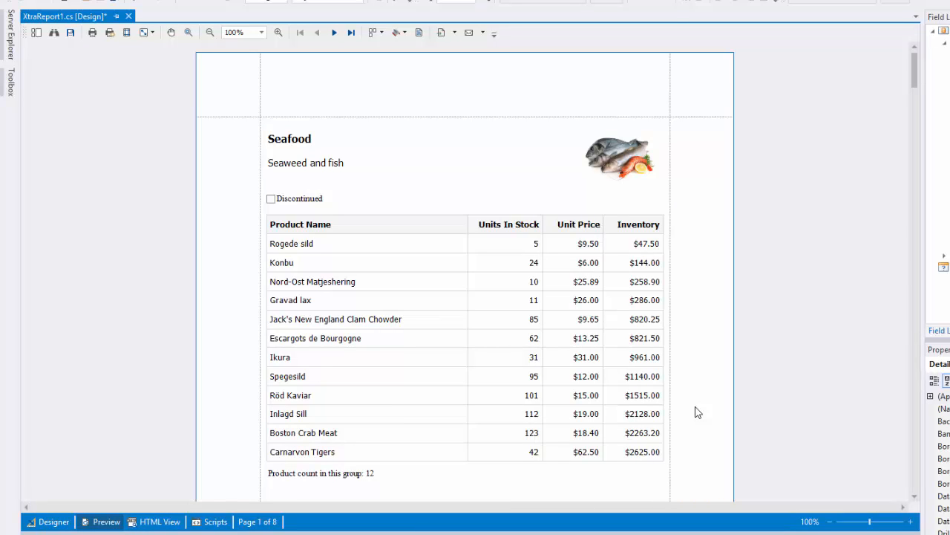
Step: Look over the sorted Seafood products in the report preview and return to the design view
scroll(696, 412, "down", 2)
scroll(696, 412, "up", 2)
left_click(59, 522)
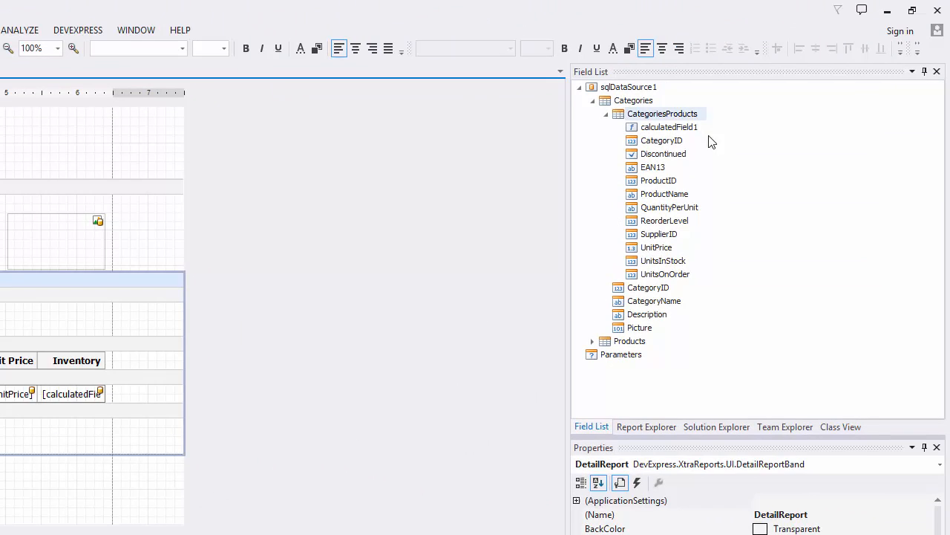
Step: Add a second calculated field to the CategoriesProducts table of the data source
left_click(701, 130)
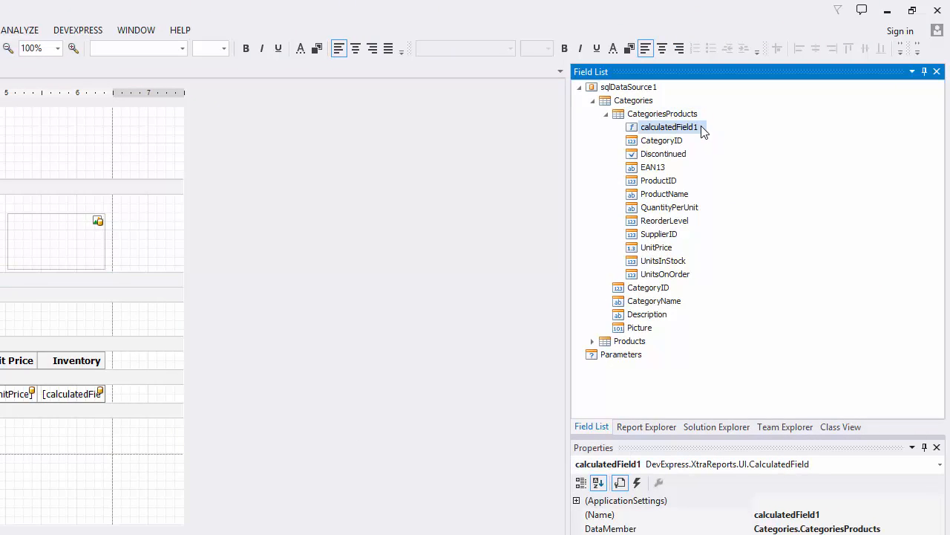
right_click(702, 126)
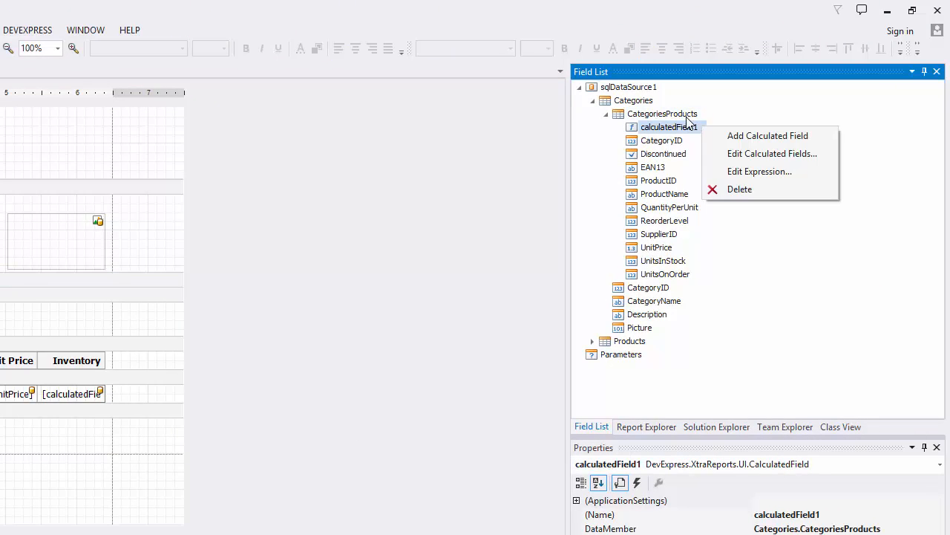
left_click(704, 115)
right_click(706, 118)
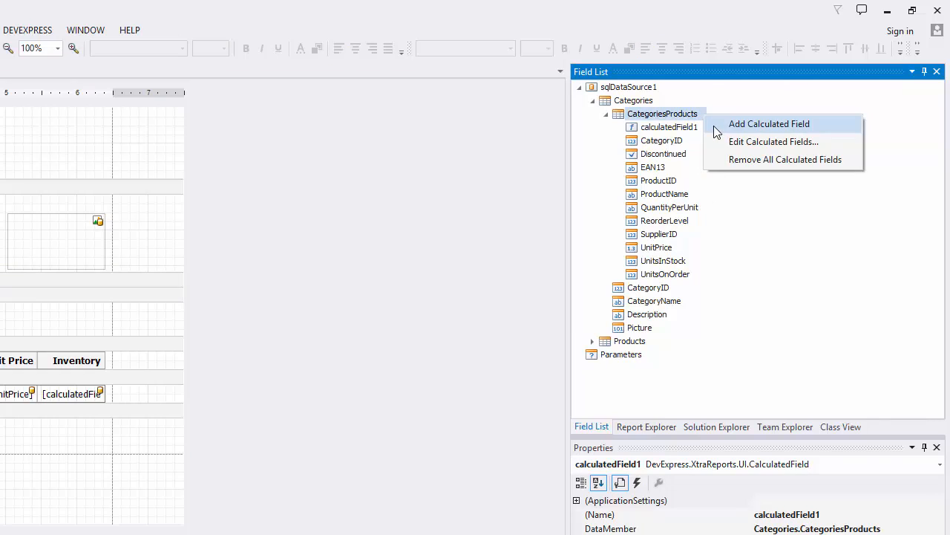
left_click(715, 125)
Step: Set calculatedField2's expression to [][[Discontinued] = [^.Discontinued]].Sum([UnitPrice] * [UnitsInStock]) / [][[Discontinued] = [^.Discontinued]].Sum([UnitsInStock])
right_click(703, 140)
left_click(717, 185)
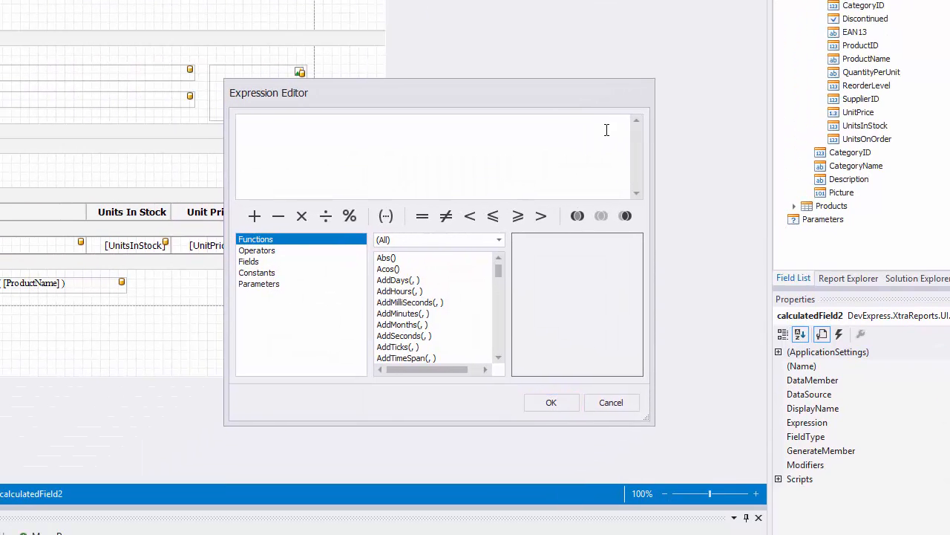
type("[][[Discontinued] = [^.Discontinued]].Sum([UnitPrice] * [UnitsInStock]) / [][[Discontinued] = [^.Discontinued]].Sum([UnitsInStock])")
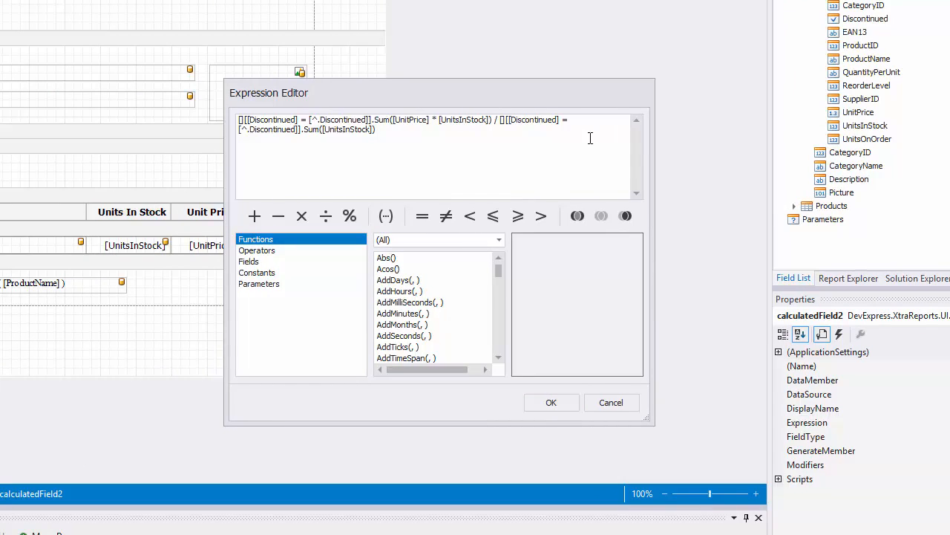
left_click_drag(494, 119, 221, 121)
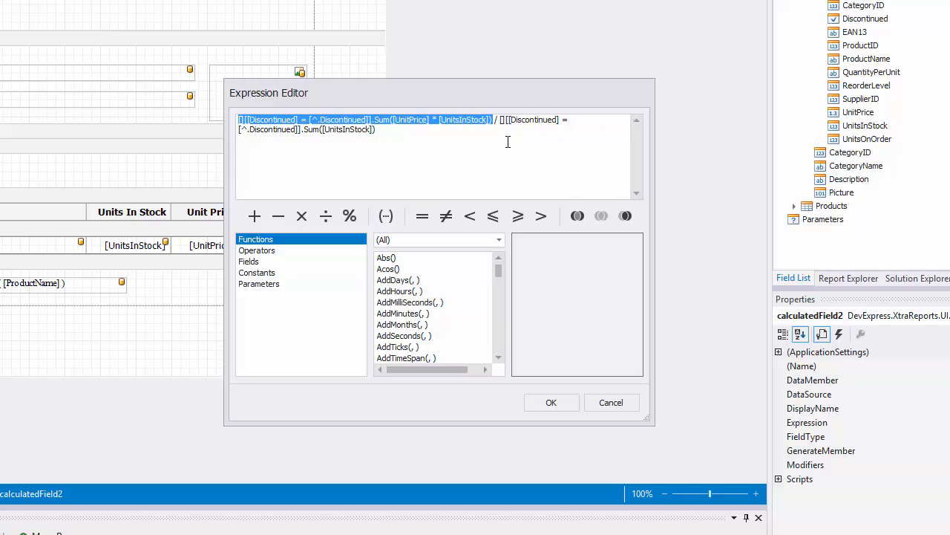
left_click_drag(499, 120, 511, 137)
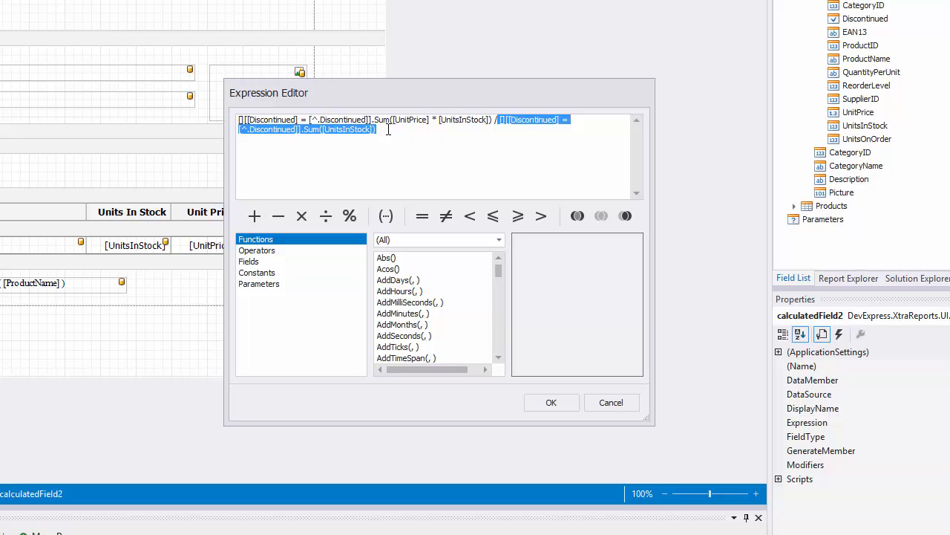
left_click_drag(312, 120, 366, 118)
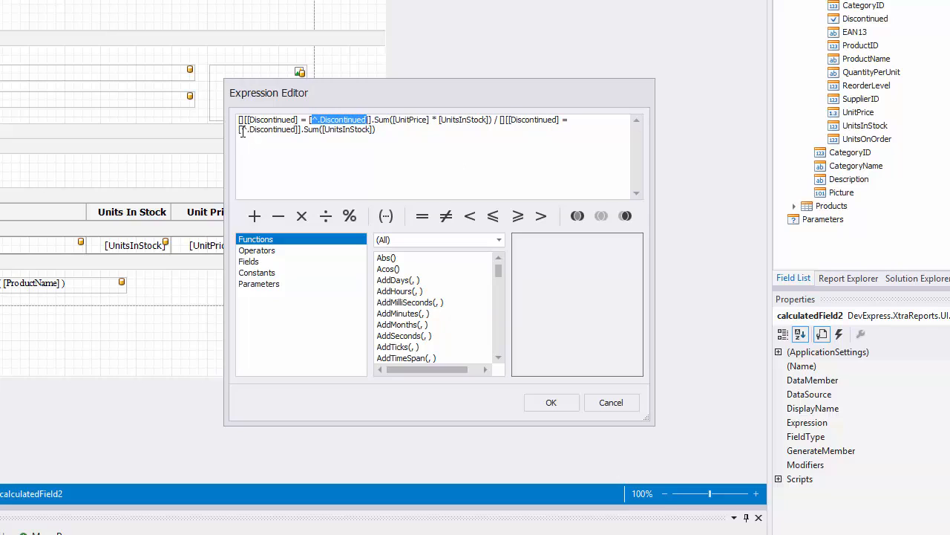
left_click_drag(242, 129, 294, 130)
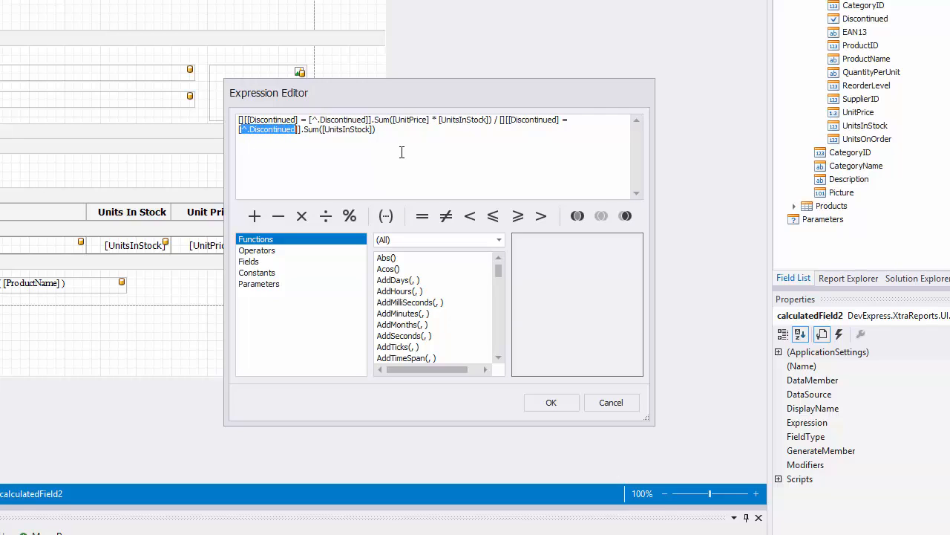
left_click(531, 402)
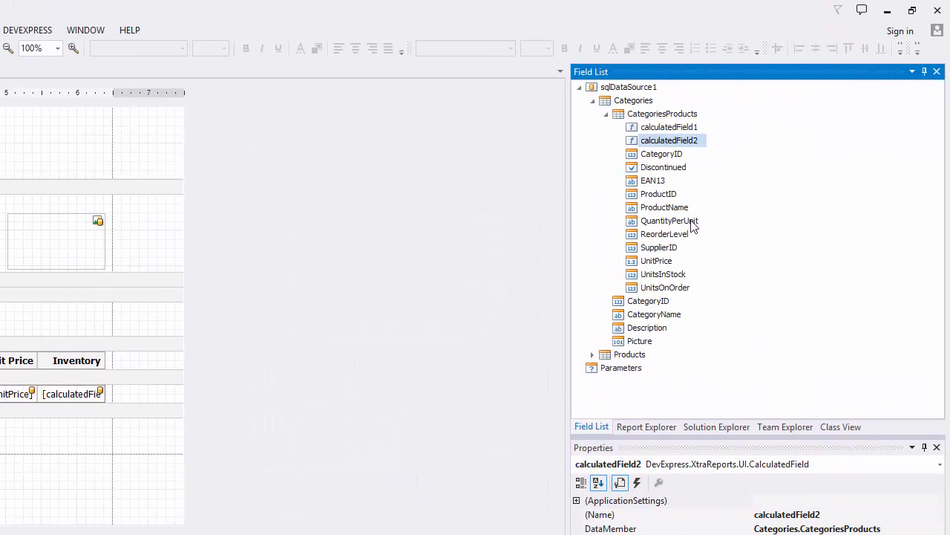
Step: Add a right-aligned label about 192 units wide bound to calculatedField2 in GroupFooter1, ending flush with the Inventory column
left_click_drag(701, 140, 235, 341)
left_click_drag(641, 341, 477, 438)
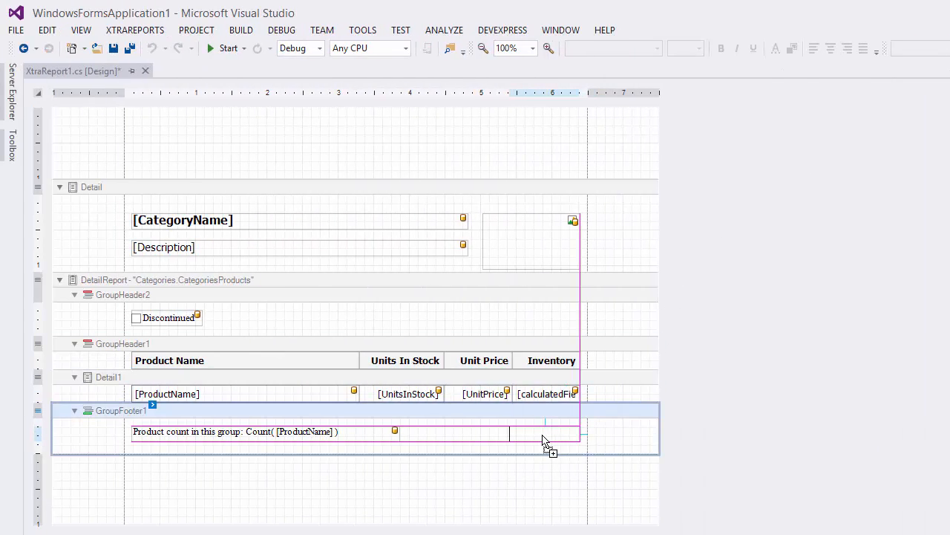
left_click_drag(542, 441, 442, 434)
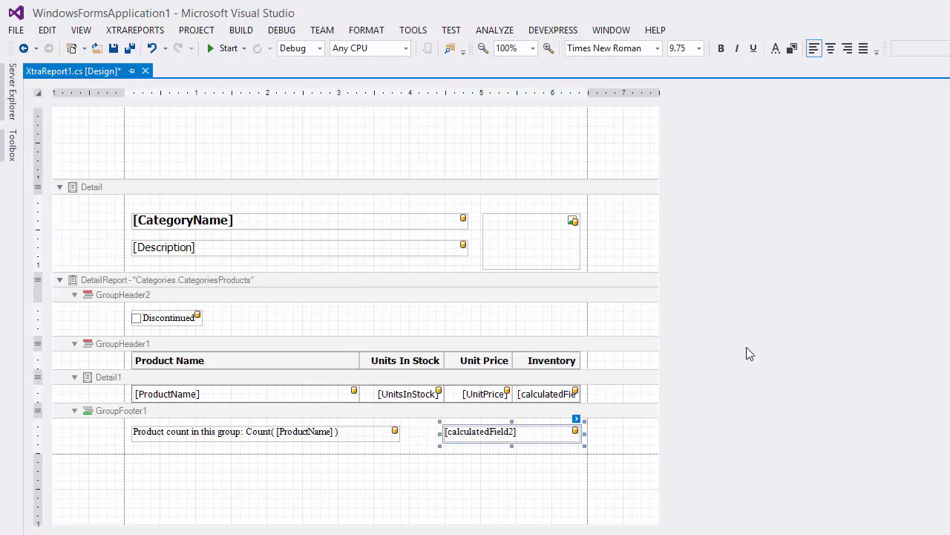
left_click(851, 53)
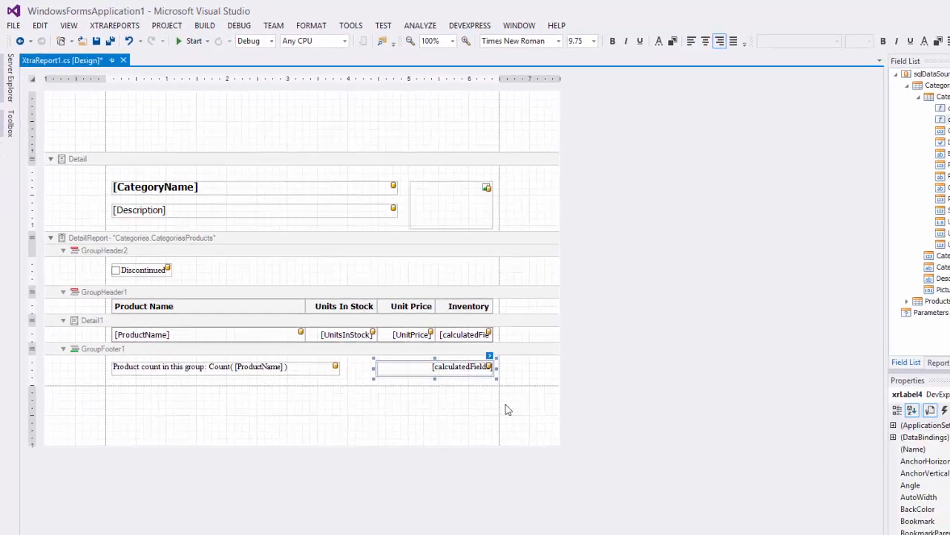
Step: Preview the report, check the footer averages of the Beverages and Condiments groups, and return to the design view
left_click(98, 521)
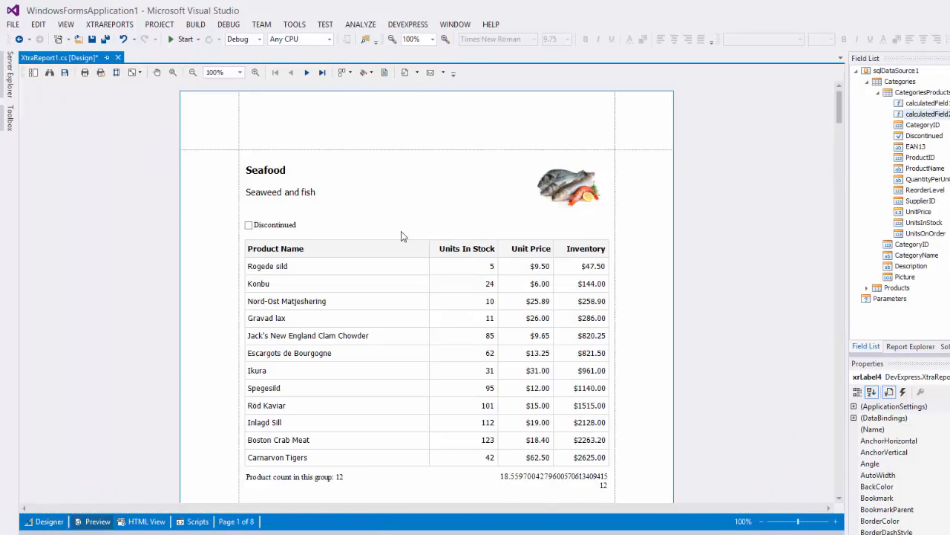
left_click(322, 72)
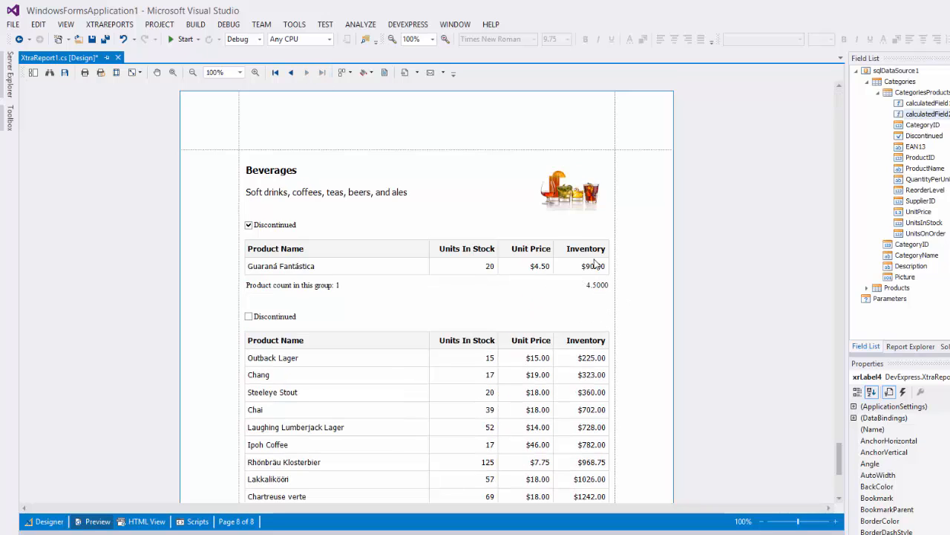
left_click(290, 73)
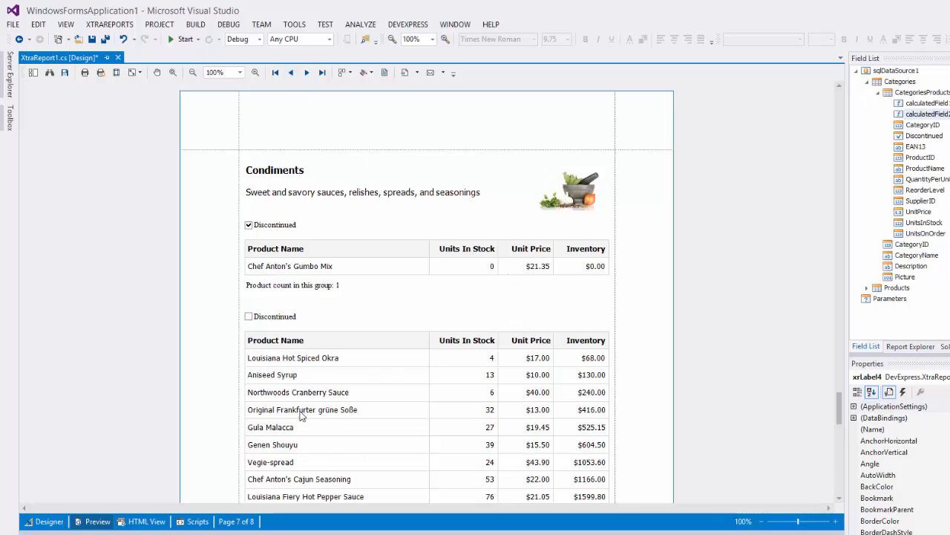
left_click(64, 523)
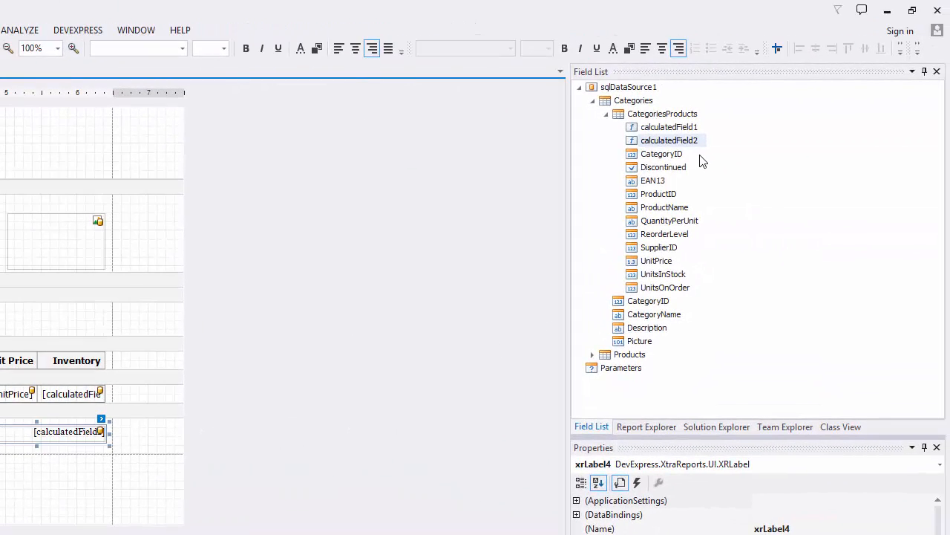
Step: Open calculatedField2's expression and copy its divisor, [][[Discontinued] = [^.Discontinued]].Sum([UnitsInStock])
right_click(705, 143)
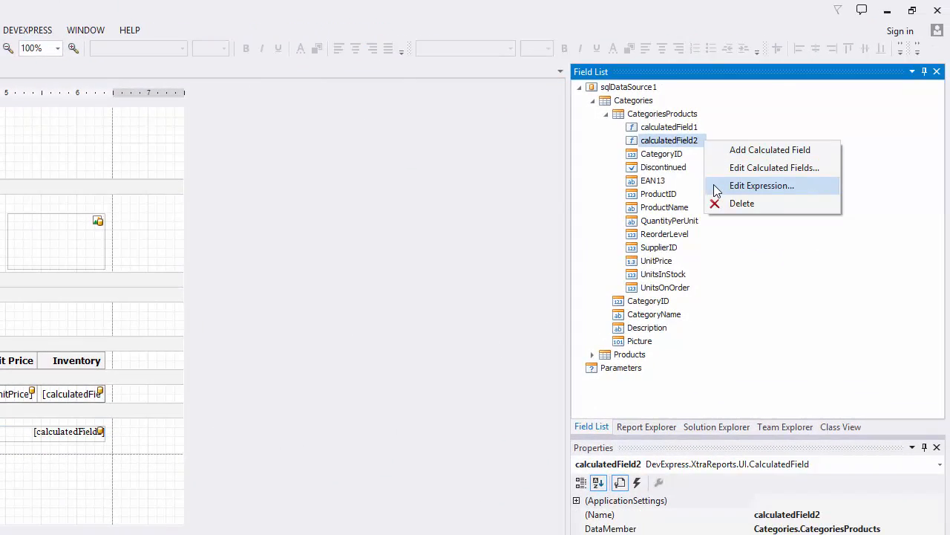
left_click(761, 186)
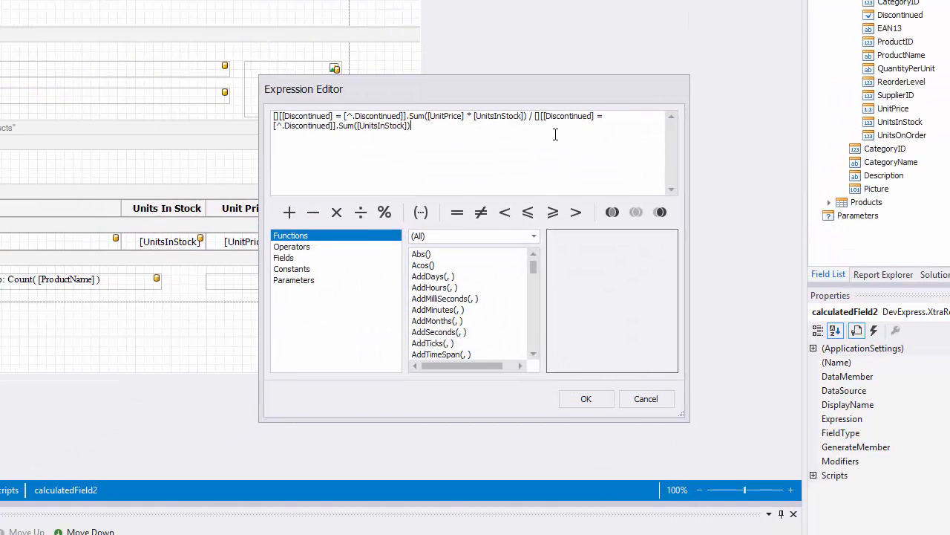
left_click_drag(544, 123, 537, 117)
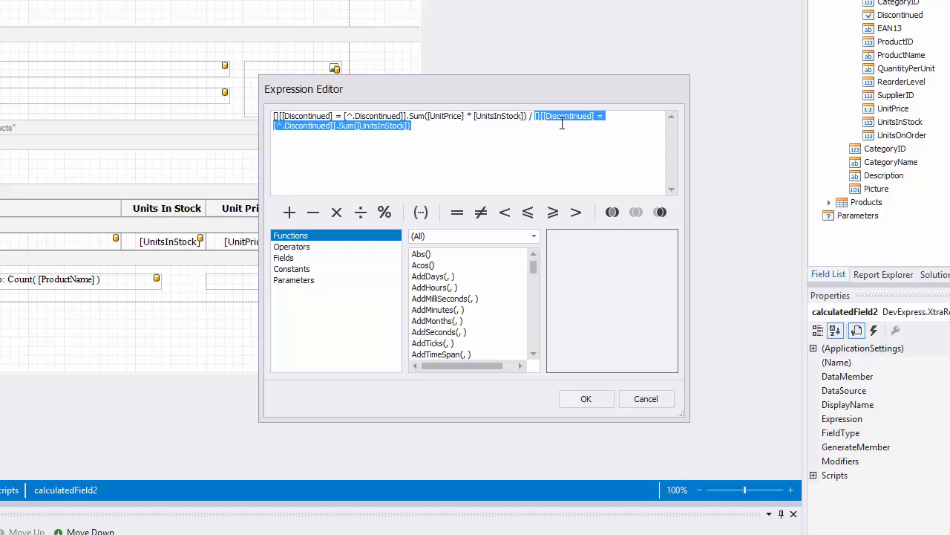
right_click(563, 116)
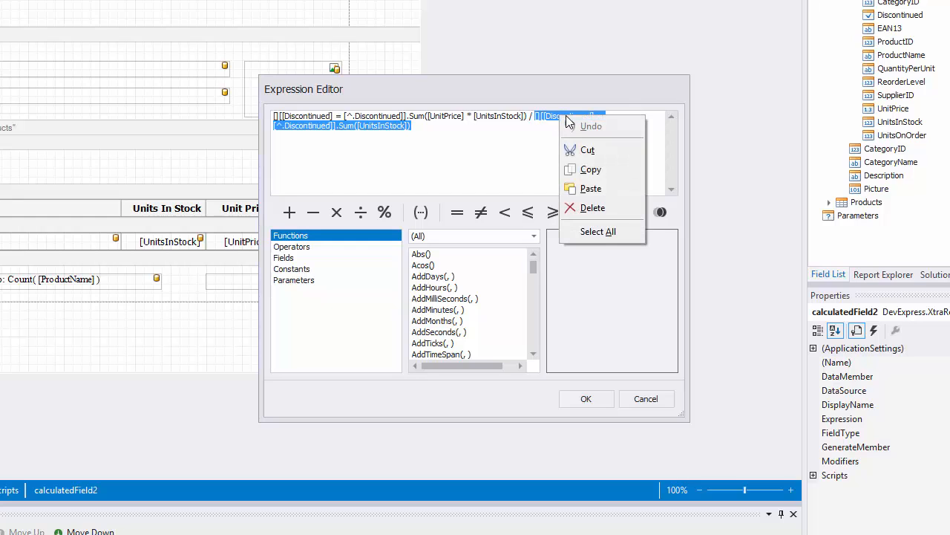
left_click(613, 170)
left_click(583, 158)
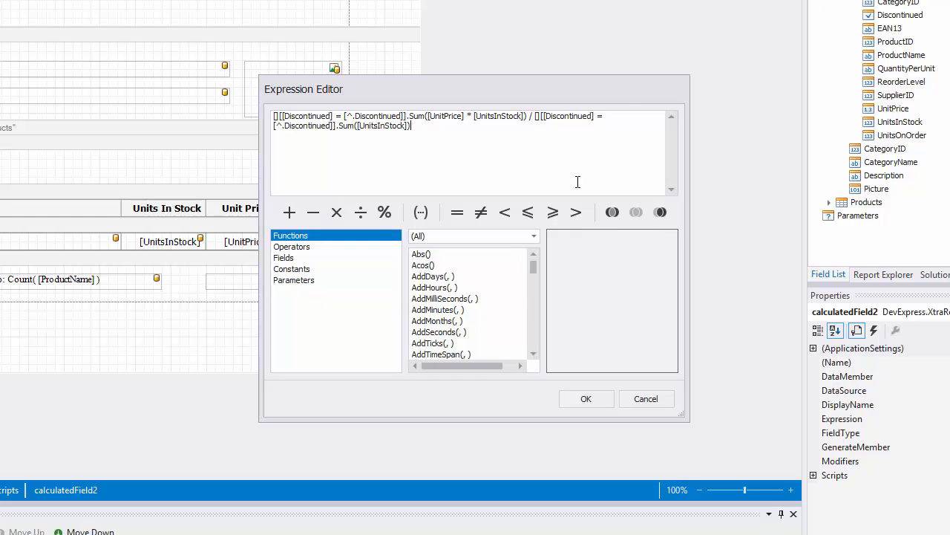
Step: Wrap calculatedField2's expression in an Iif function that returns 'None' when [][[Discontinued] = [^.Discontinued]].Sum([UnitsInStock]) == 0, and the existing quotient otherwise
key("Return")
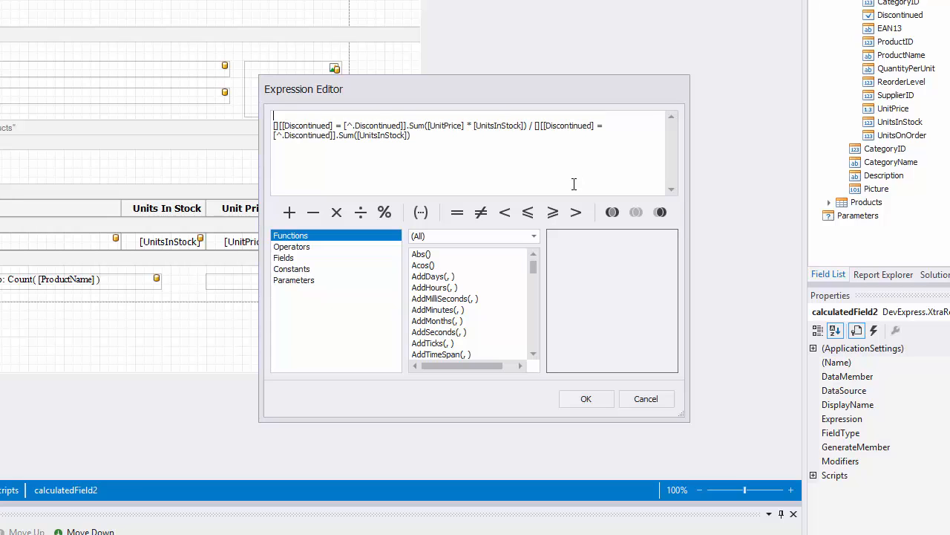
left_click(509, 236)
left_click(499, 285)
left_click(454, 256)
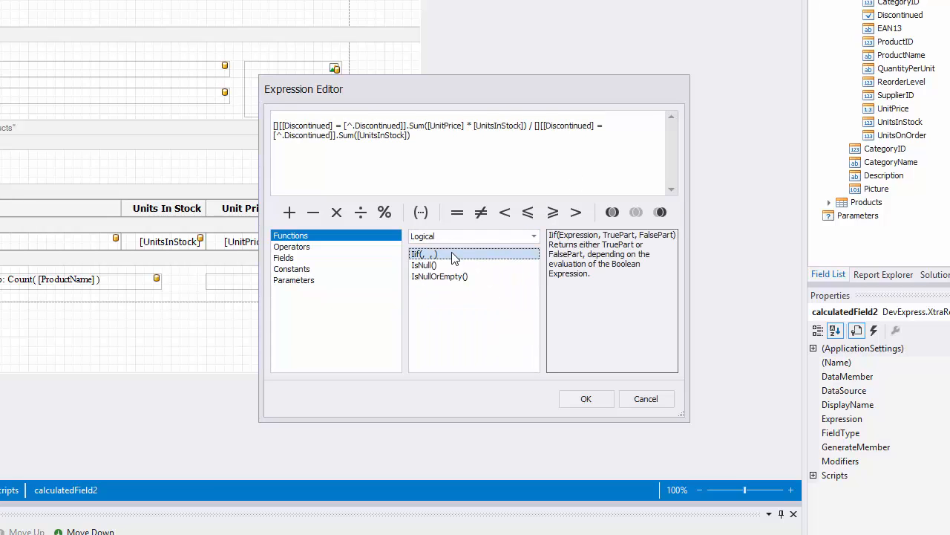
left_click(412, 119)
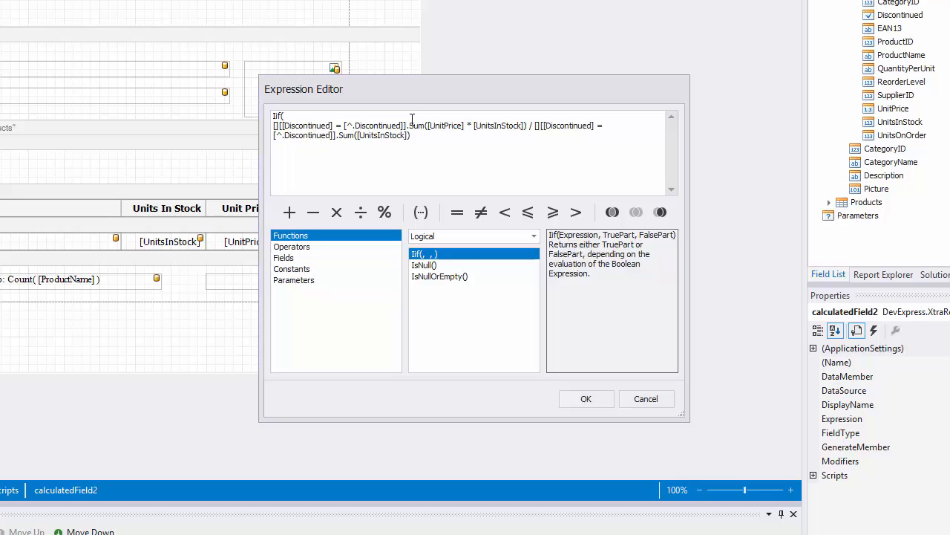
type("Iif(")
right_click(398, 115)
left_click(480, 182)
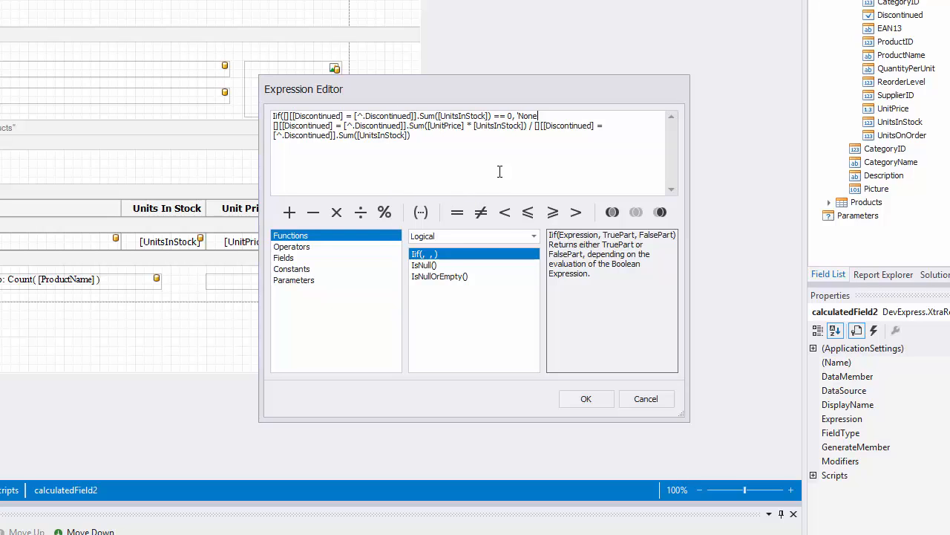
key("BackSpace")
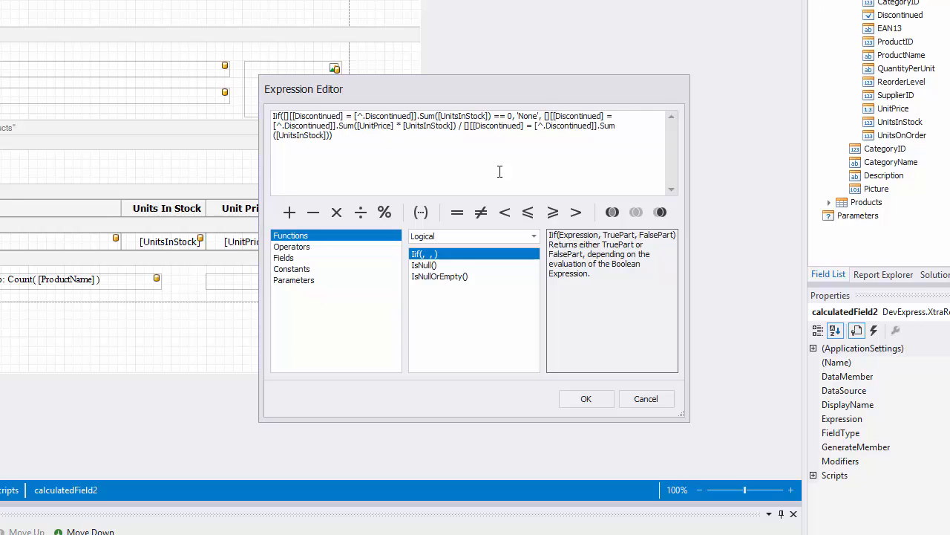
left_click(586, 399)
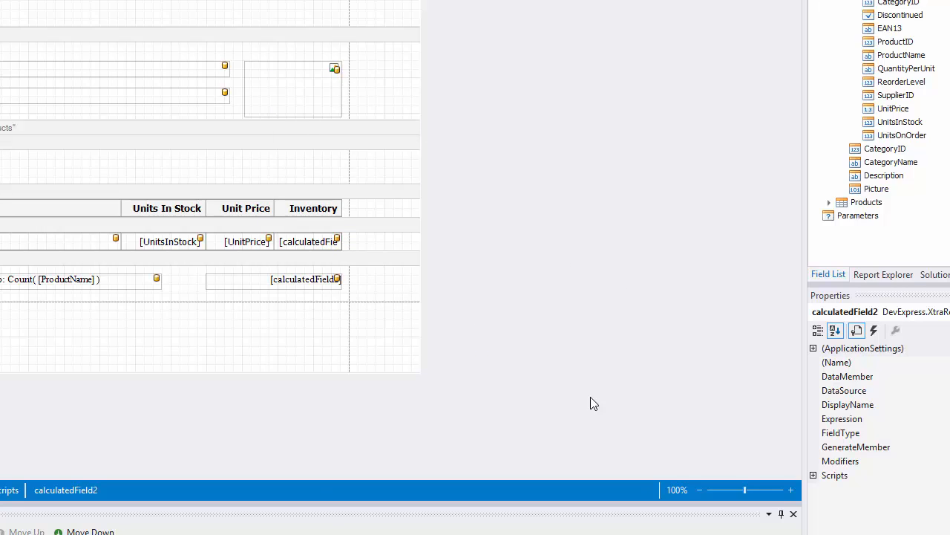
Step: Give the calculatedField2 label in GroupFooter1 a Currency format string
left_click(252, 282)
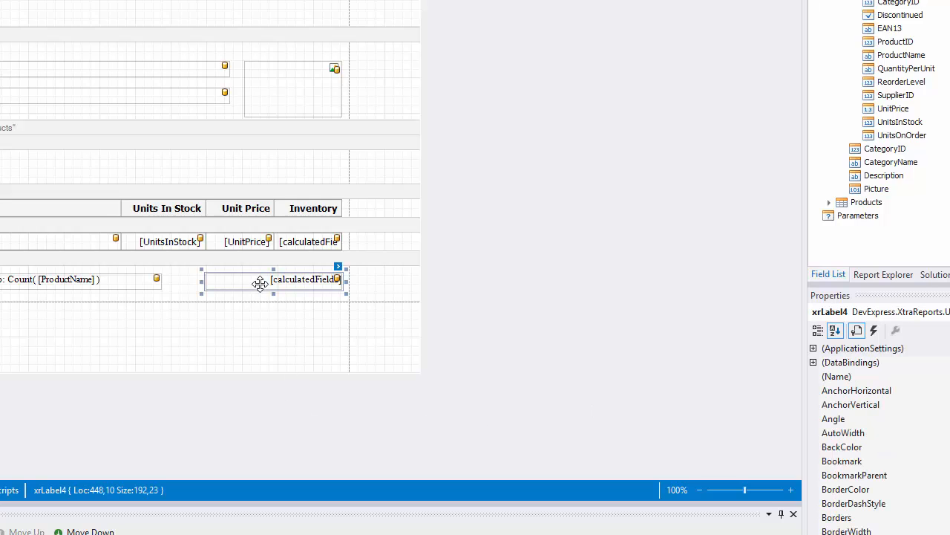
left_click(337, 267)
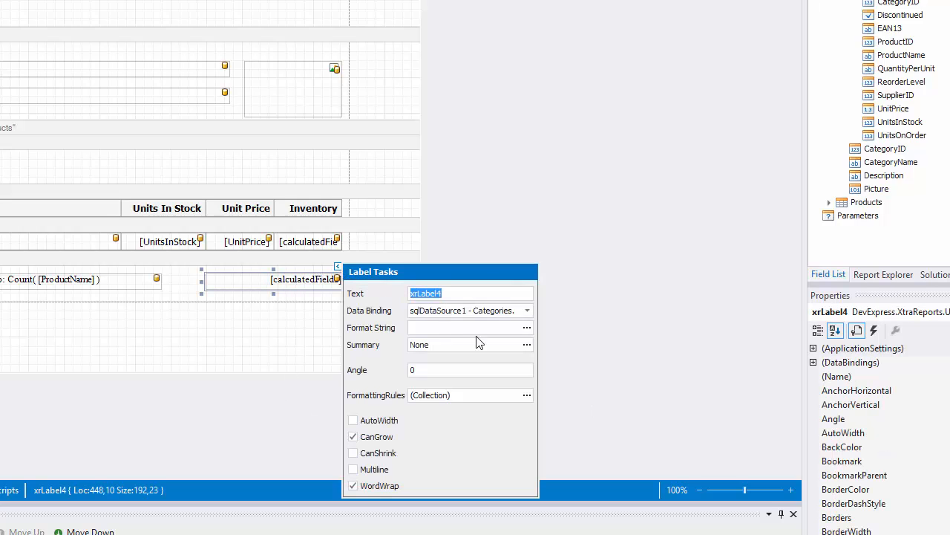
left_click(525, 329)
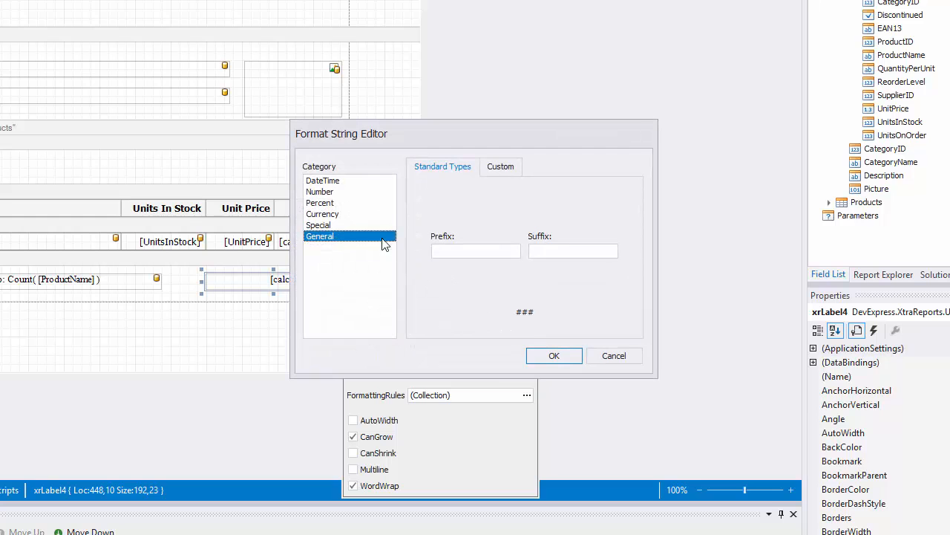
left_click(363, 216)
left_click(536, 358)
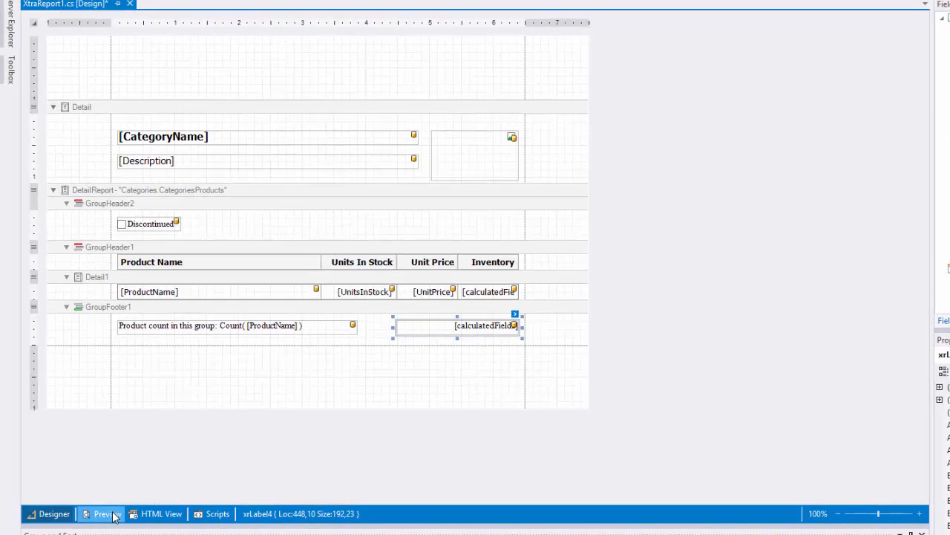
Step: Preview the report and check the group footer values on the Beverages and Condiments pages
left_click(107, 514)
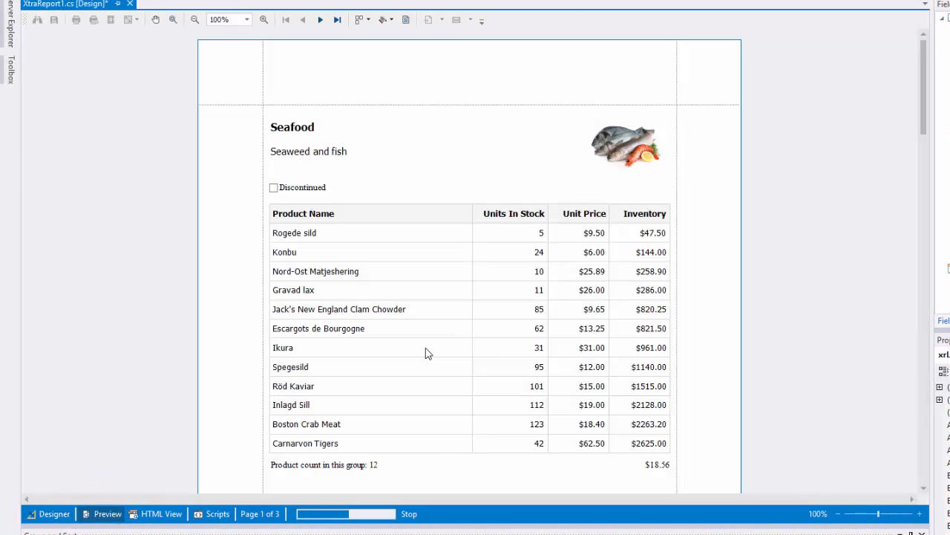
left_click(356, 23)
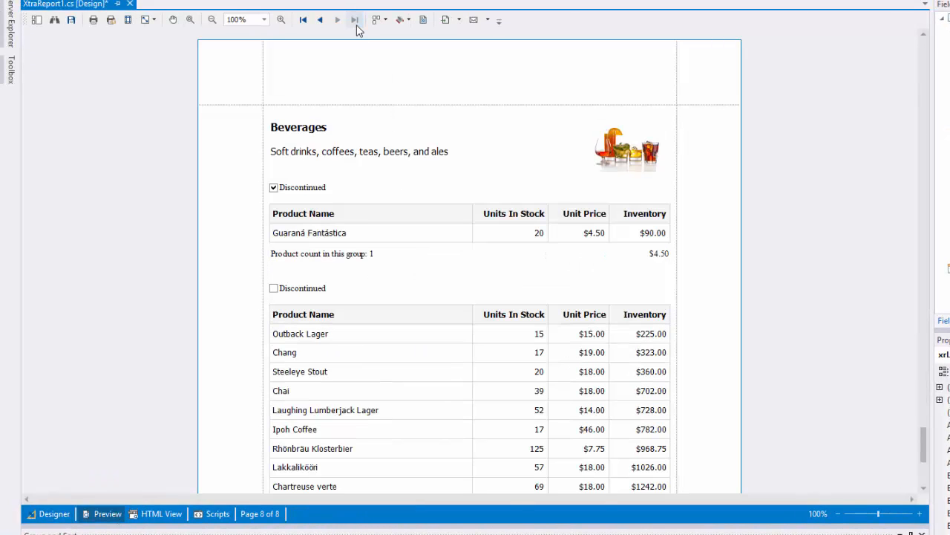
left_click(324, 22)
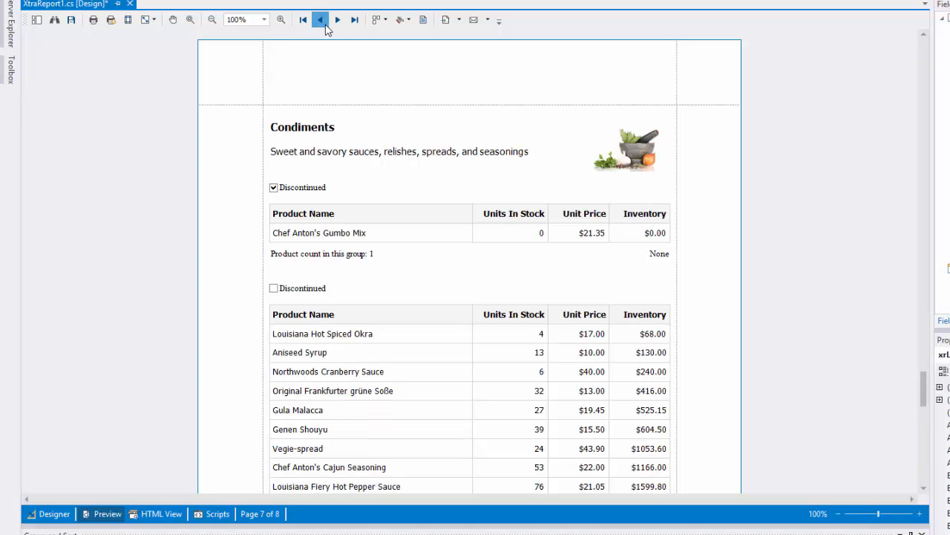